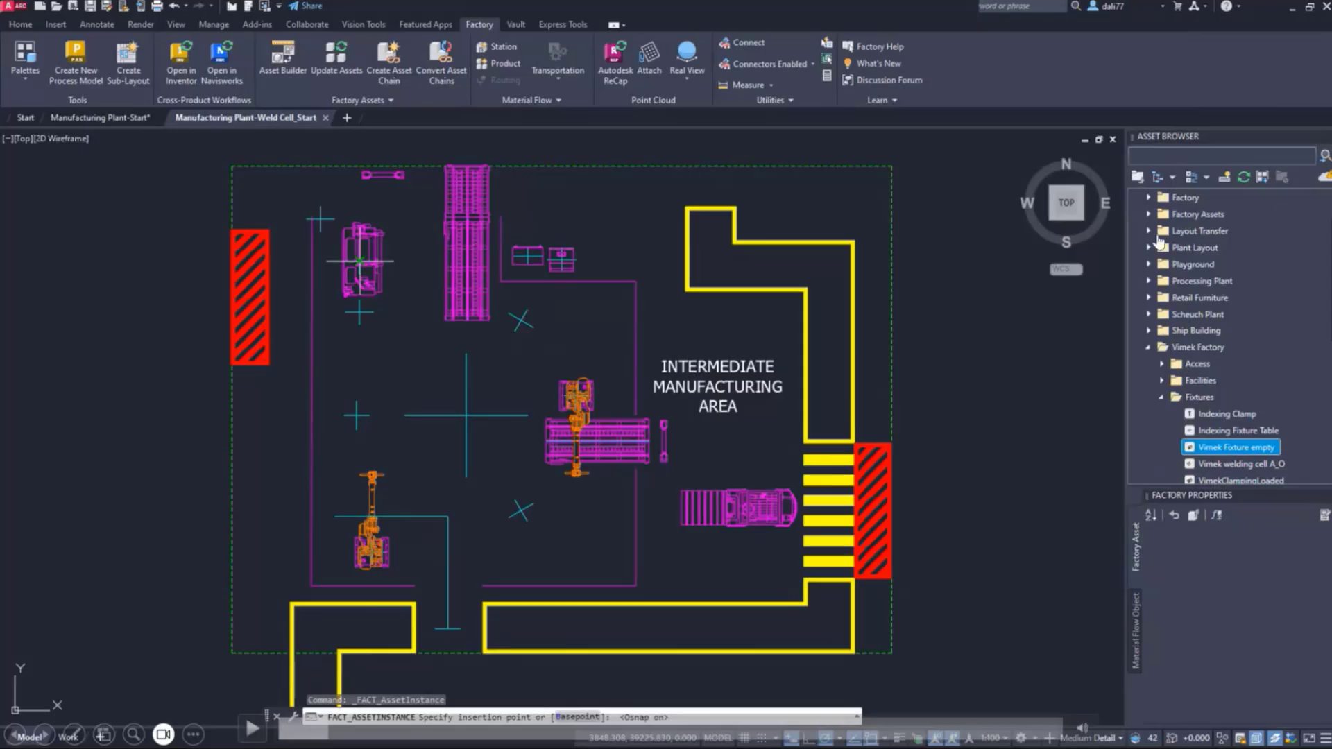
Place two horizontal Vimek Fixture empty assets on the two point markers beside the upper-left conveyor.
click(359, 261)
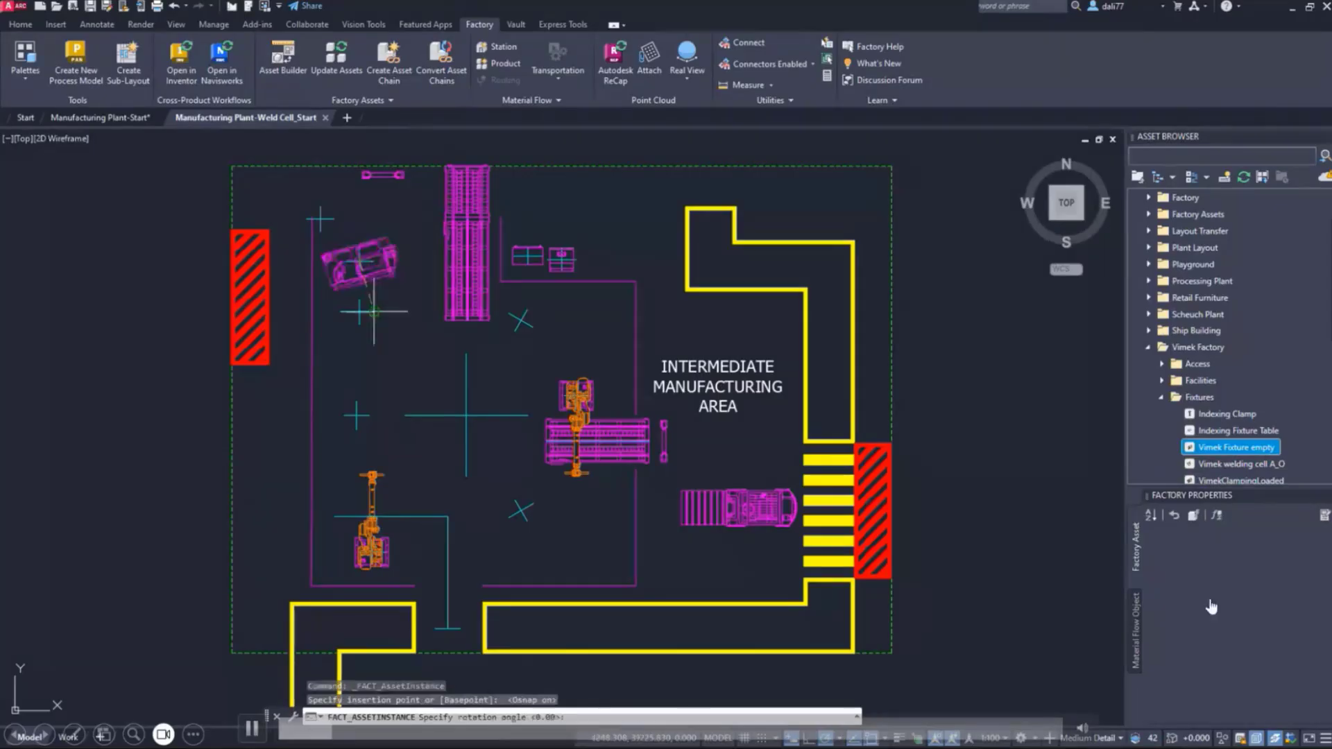
key(Return)
key(Escape)
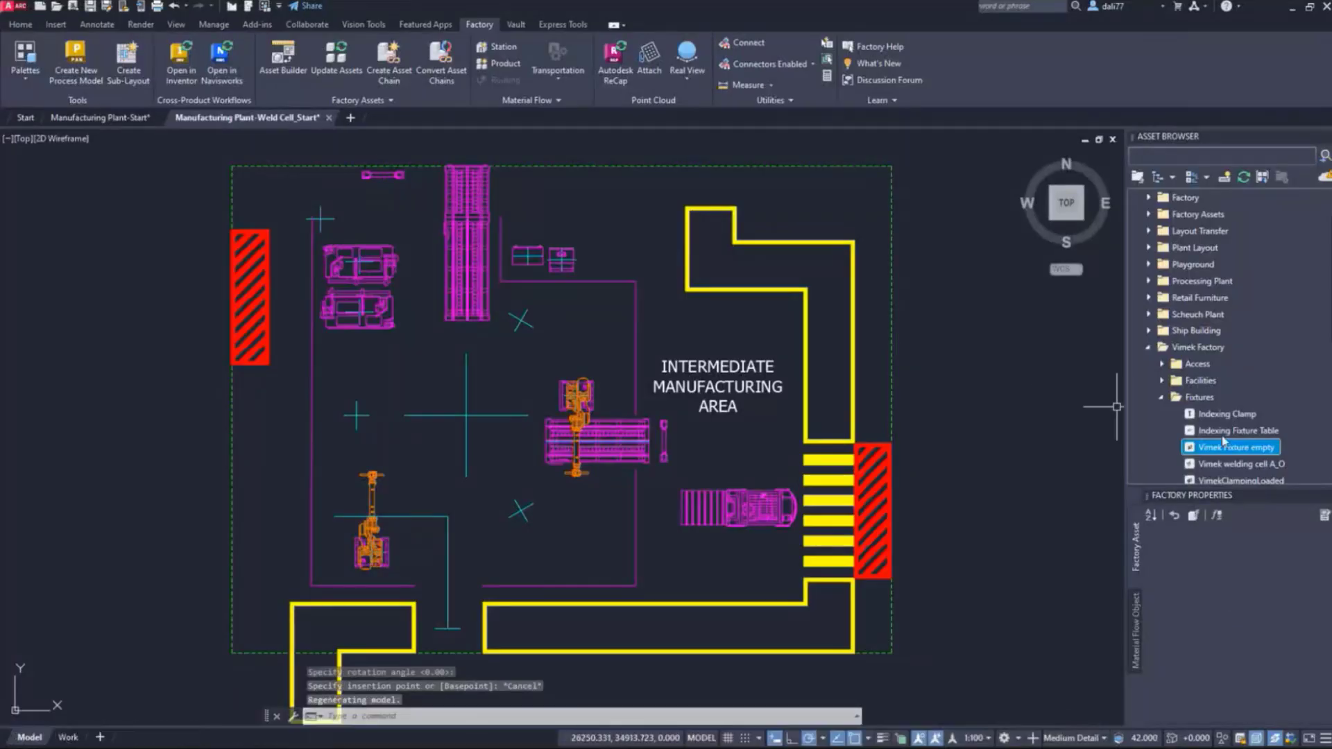
Place one Weld Cell Indexing Table from the Weld Cells assets on the large centre marker, with the default 0.00 rotation.
scroll(1225, 441, down, 2)
scroll(1225, 442, down, 3)
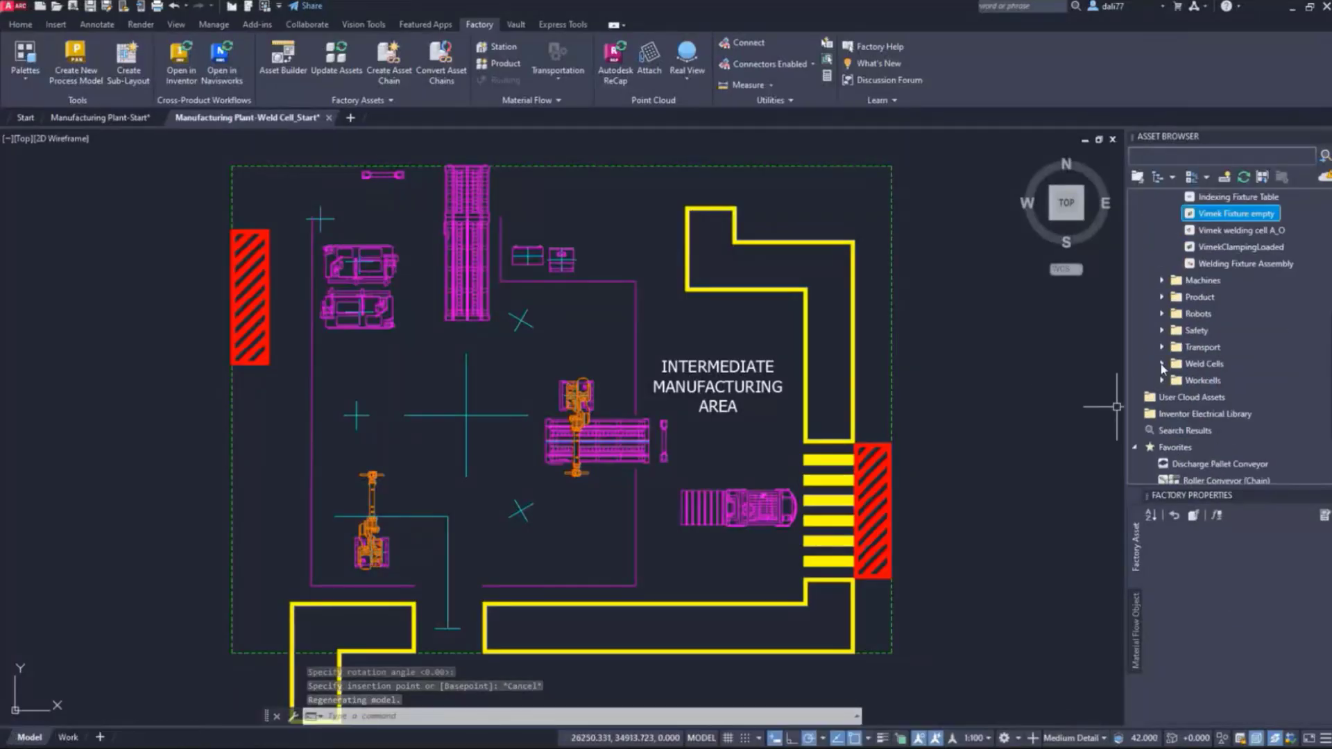
click(1161, 363)
click(1235, 413)
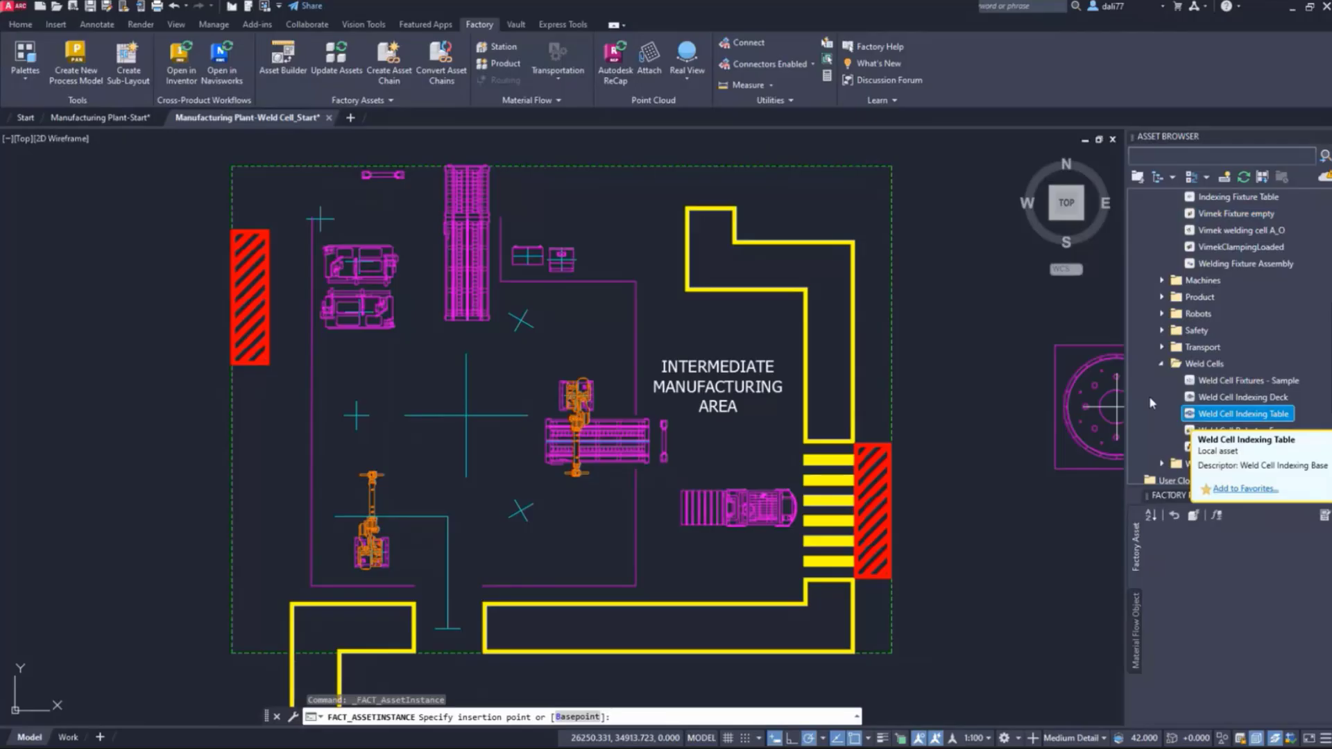
click(466, 415)
key(Return)
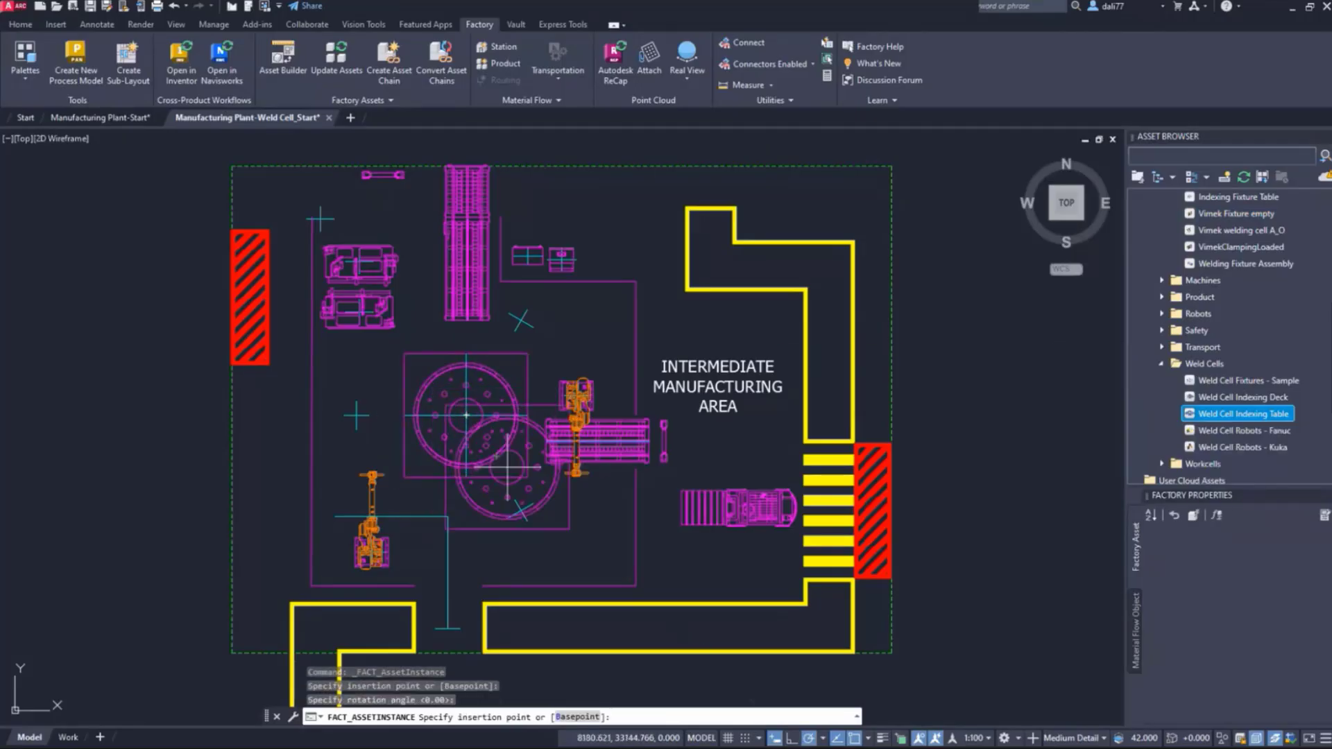
key(Escape)
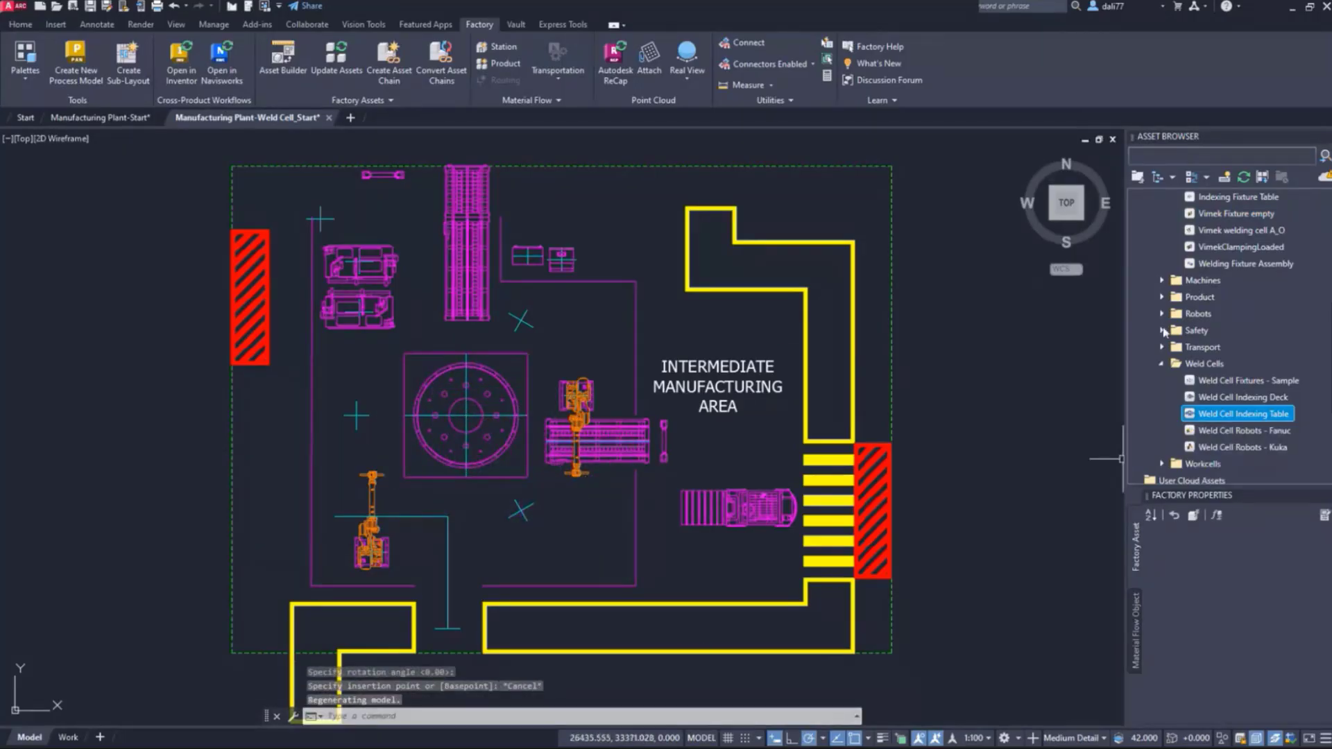
Place an Up-Over Platform and Walkway horizontally across the gap in the lower yellow walkway outline.
scroll(1172, 292, up, 2)
click(1162, 230)
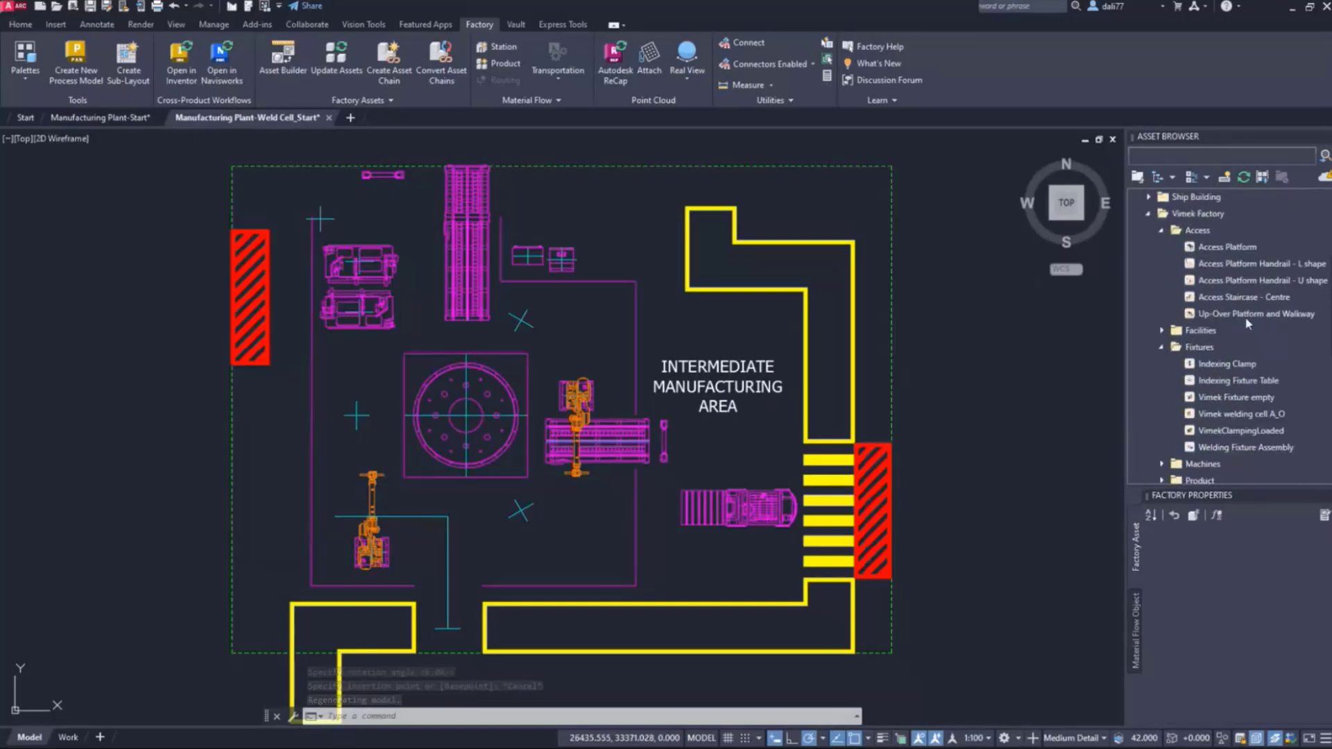
click(1252, 313)
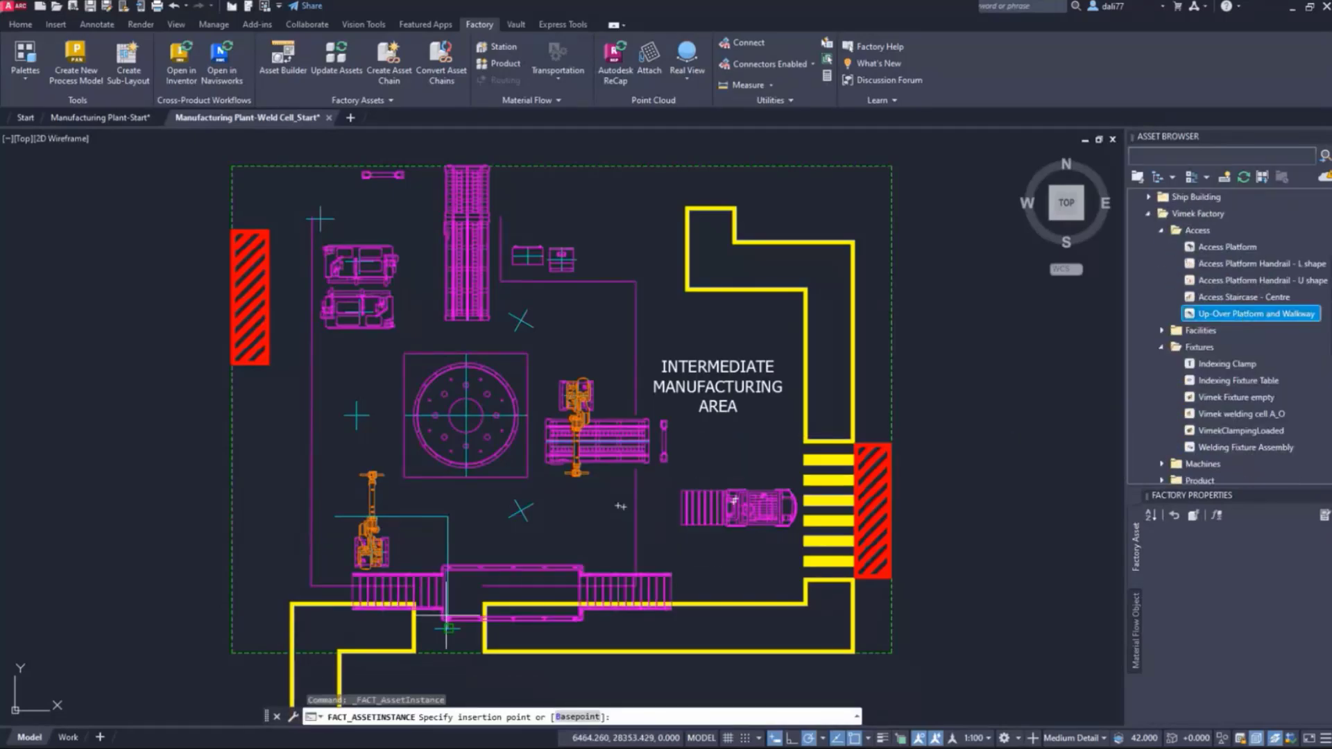
click(417, 648)
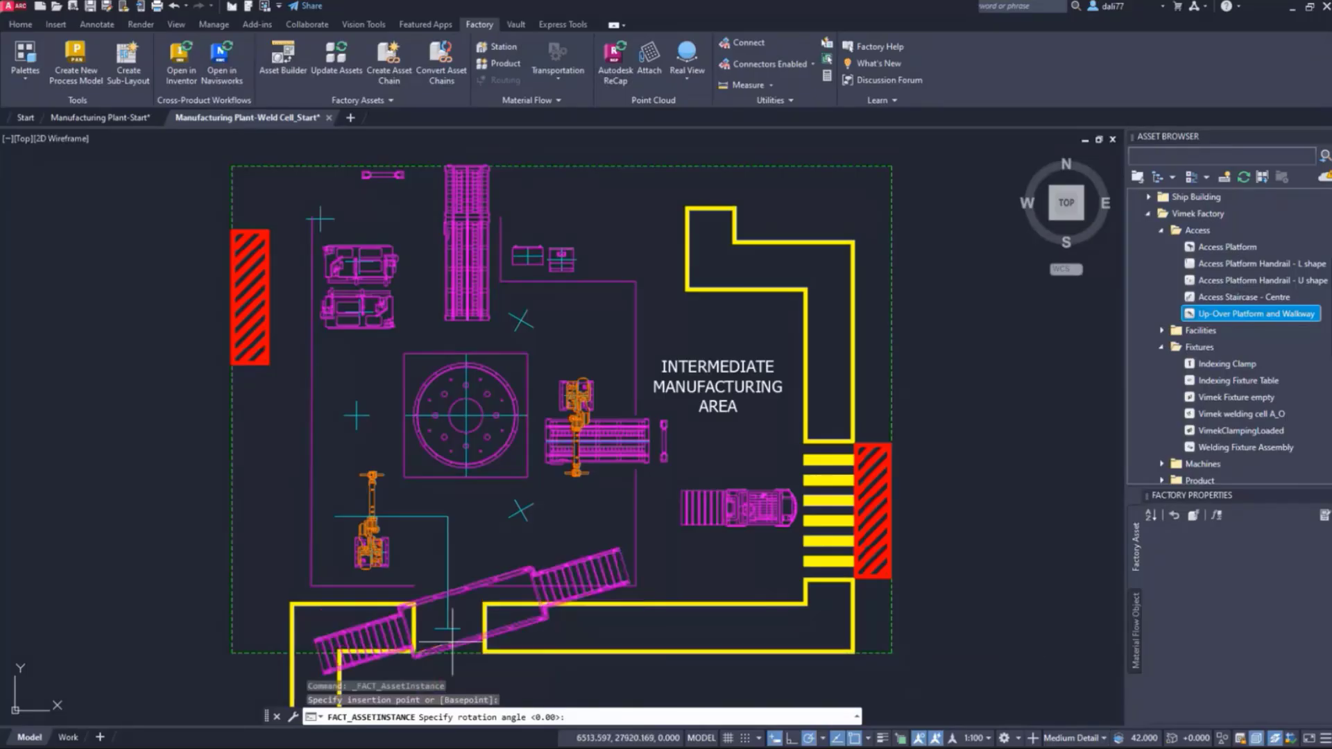
click(658, 644)
key(Escape)
Set the length of the Up-Over Platform and Walkway to 2200.
click(635, 644)
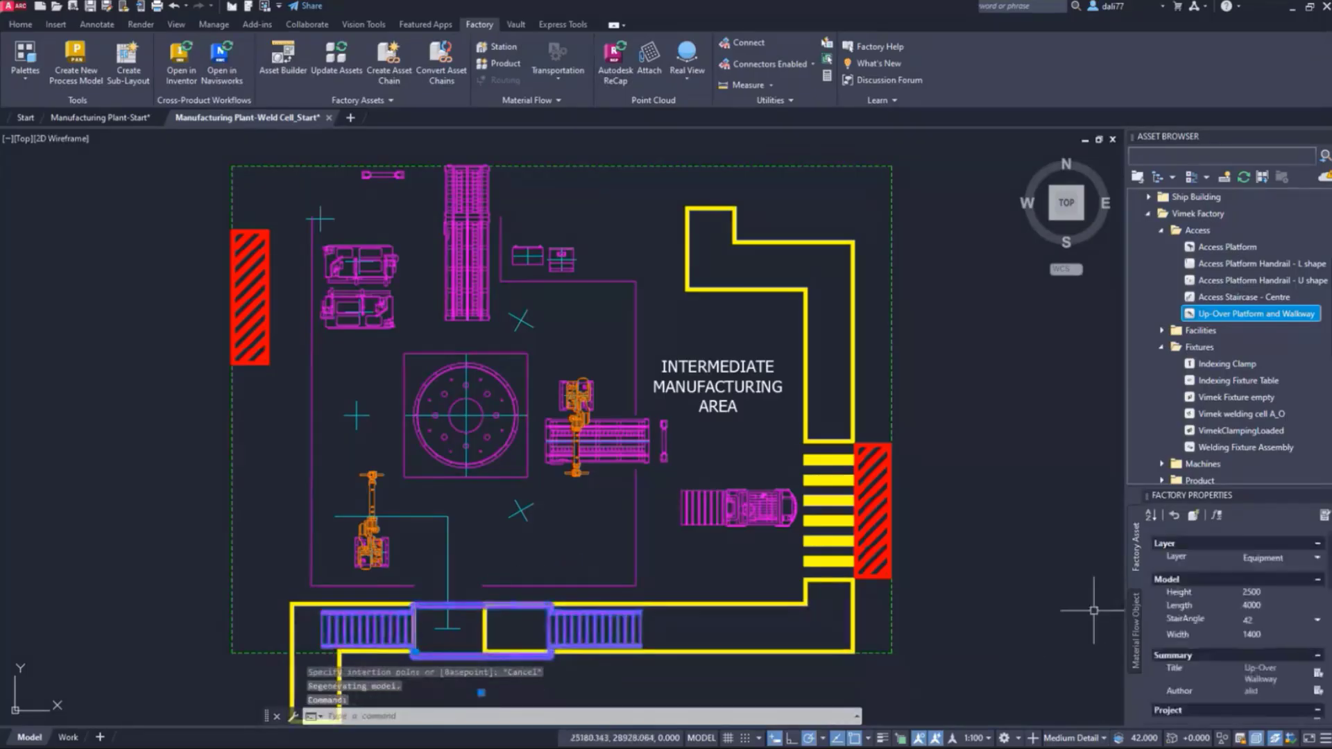
click(1232, 610)
text(2)
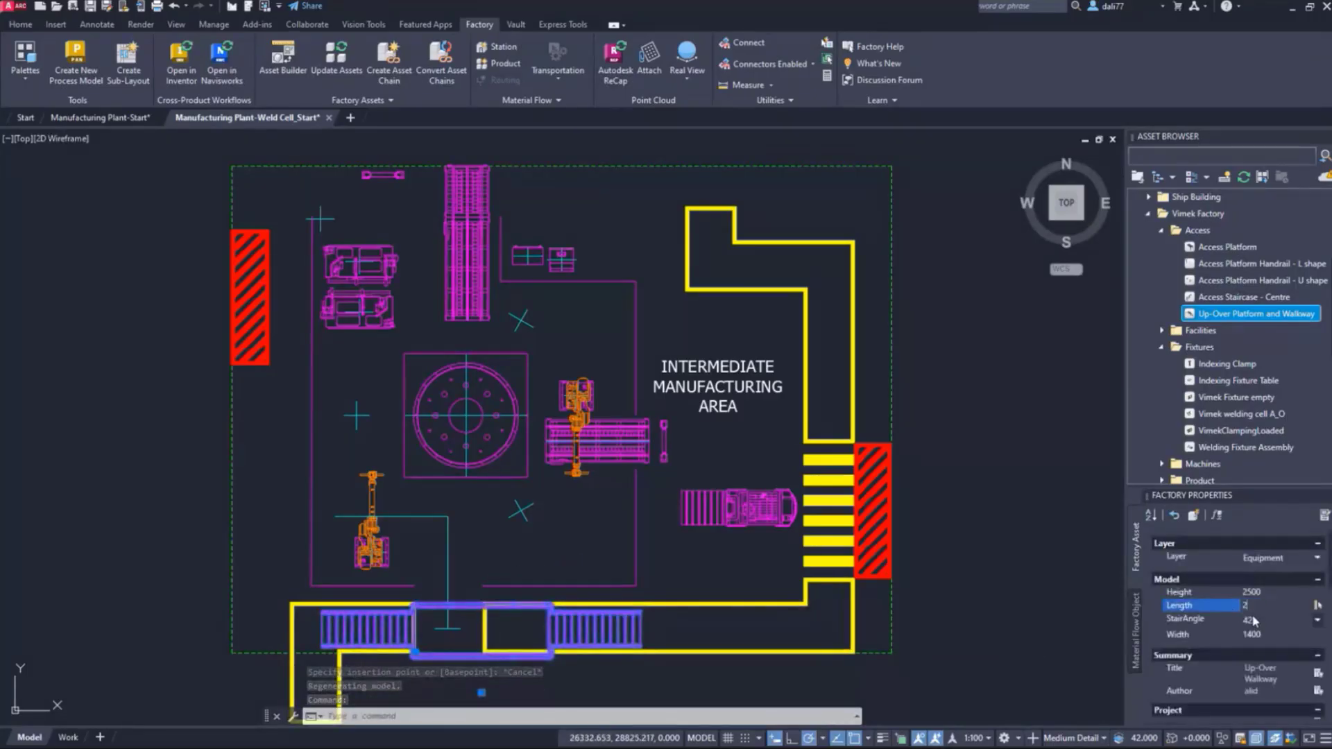
text(200)
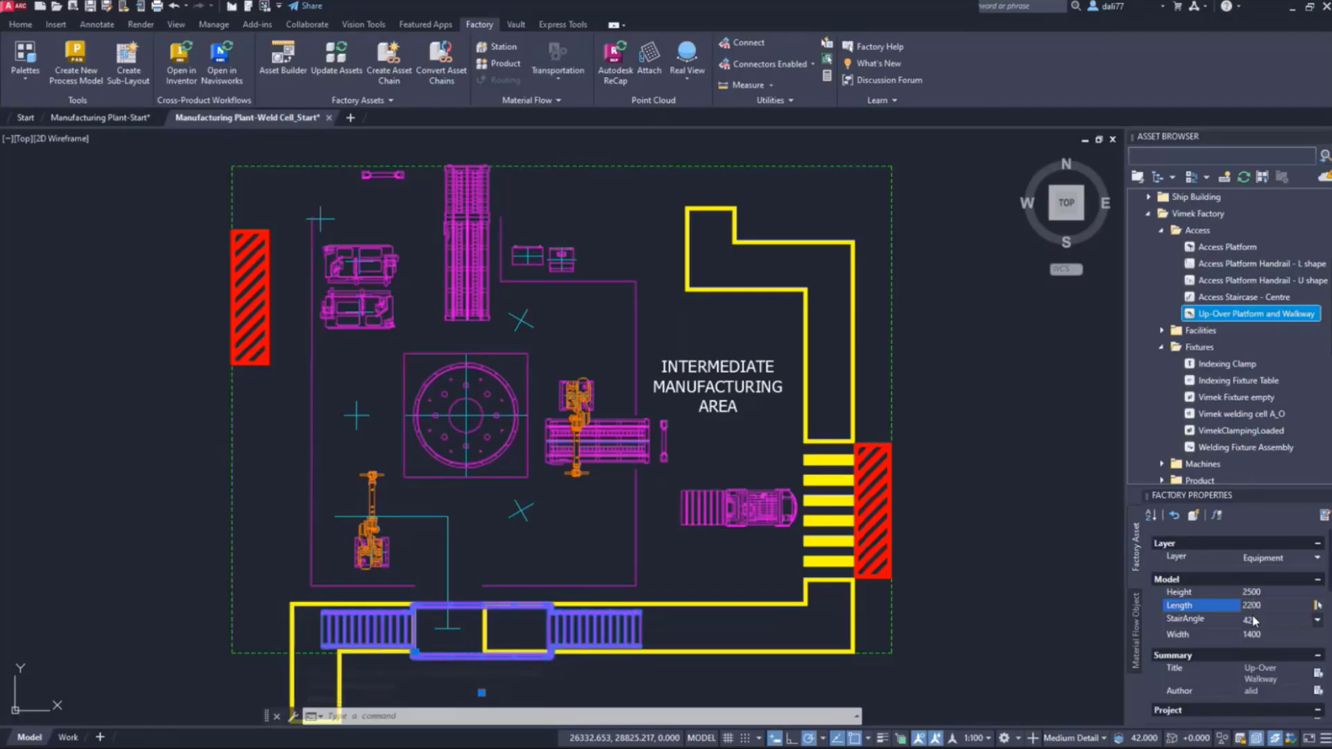
key(Return)
key(Escape)
Turn the L-shaped polyline near the lower-left robot into a Roller Conveyor (Chain) route.
scroll(1218, 422, down, 10)
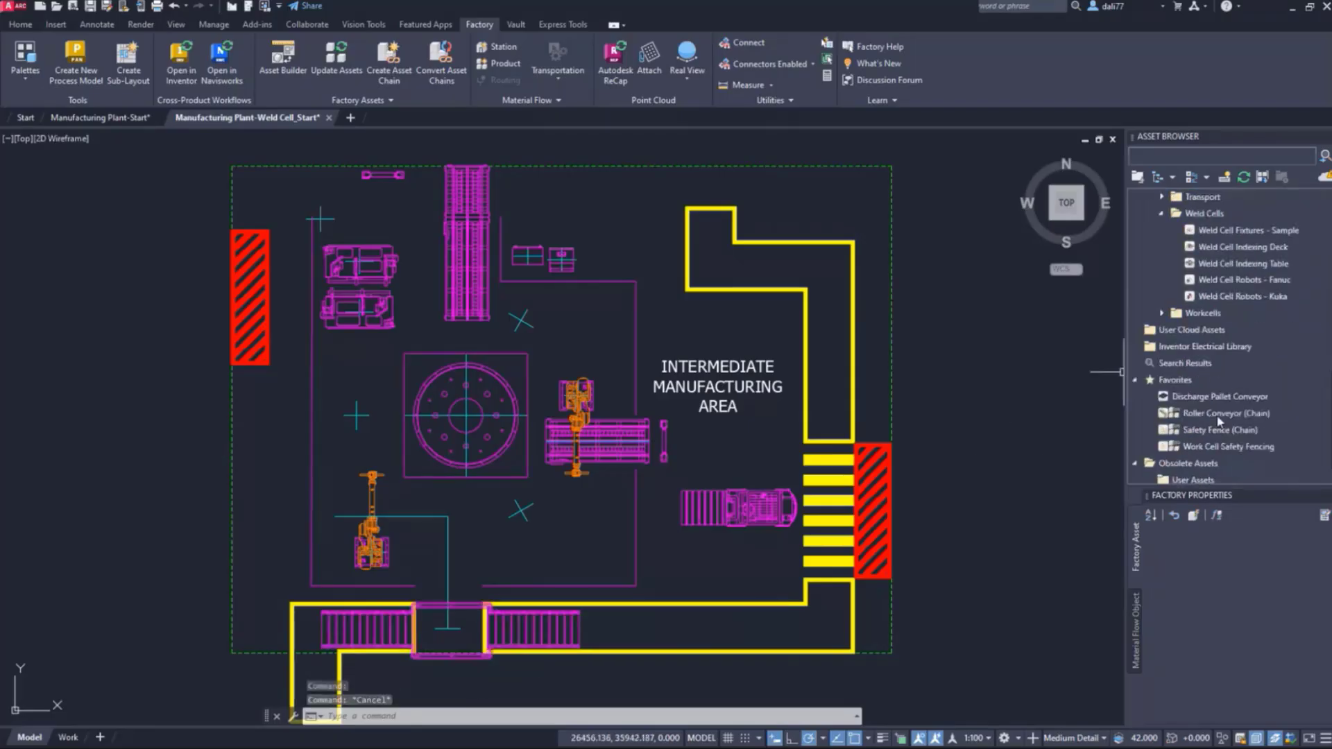
click(1226, 376)
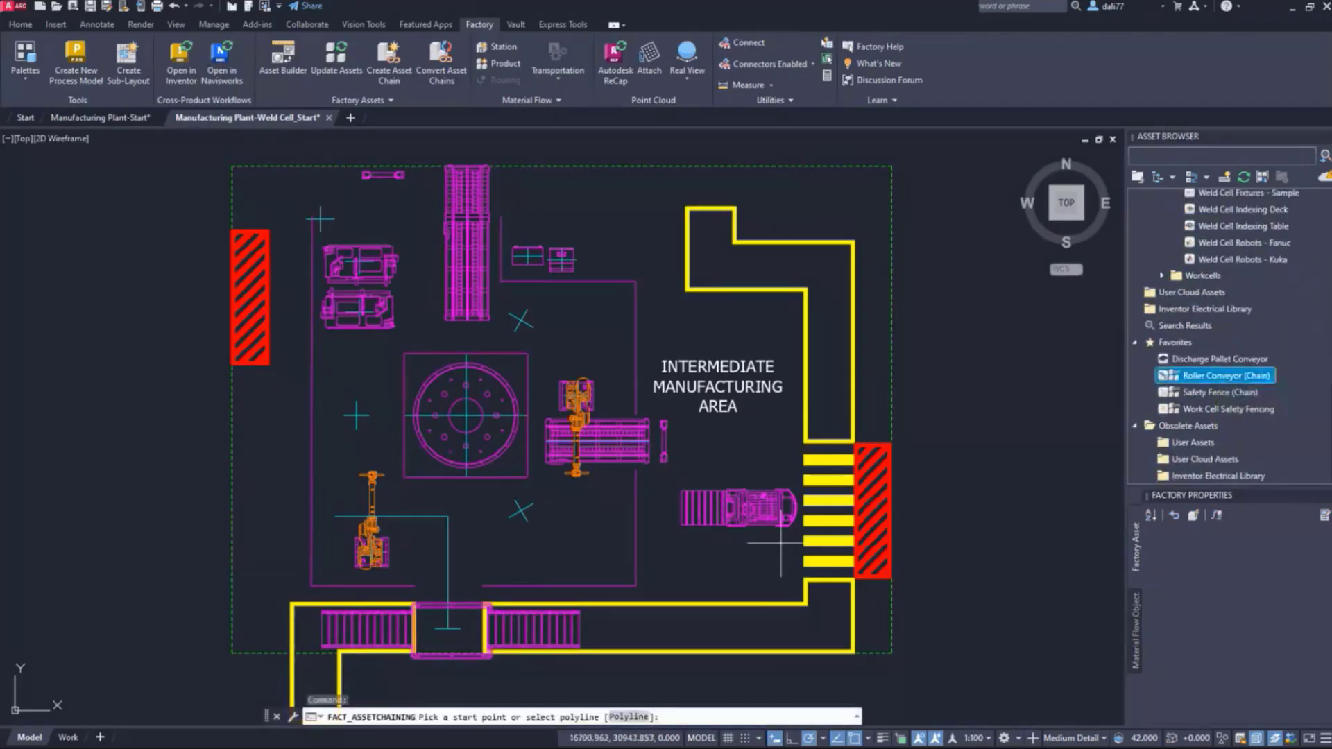
right_click(489, 452)
click(517, 593)
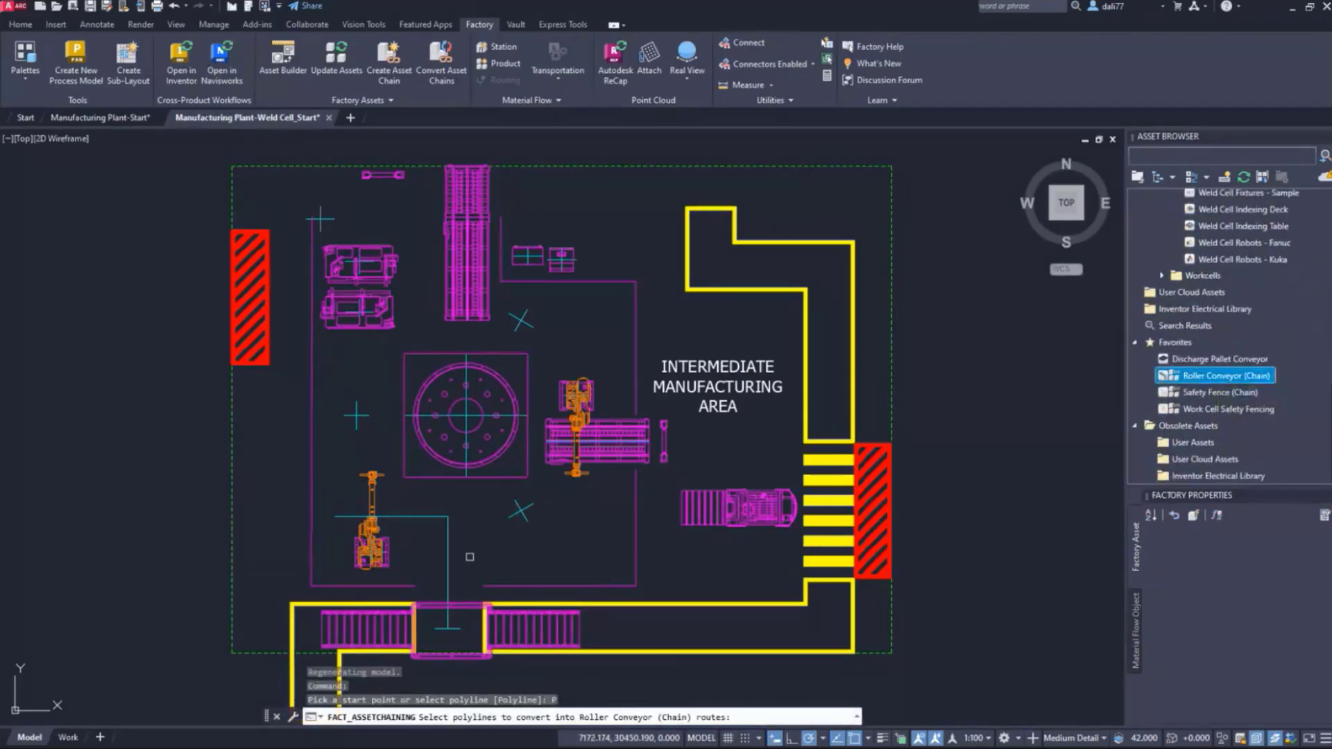
click(450, 548)
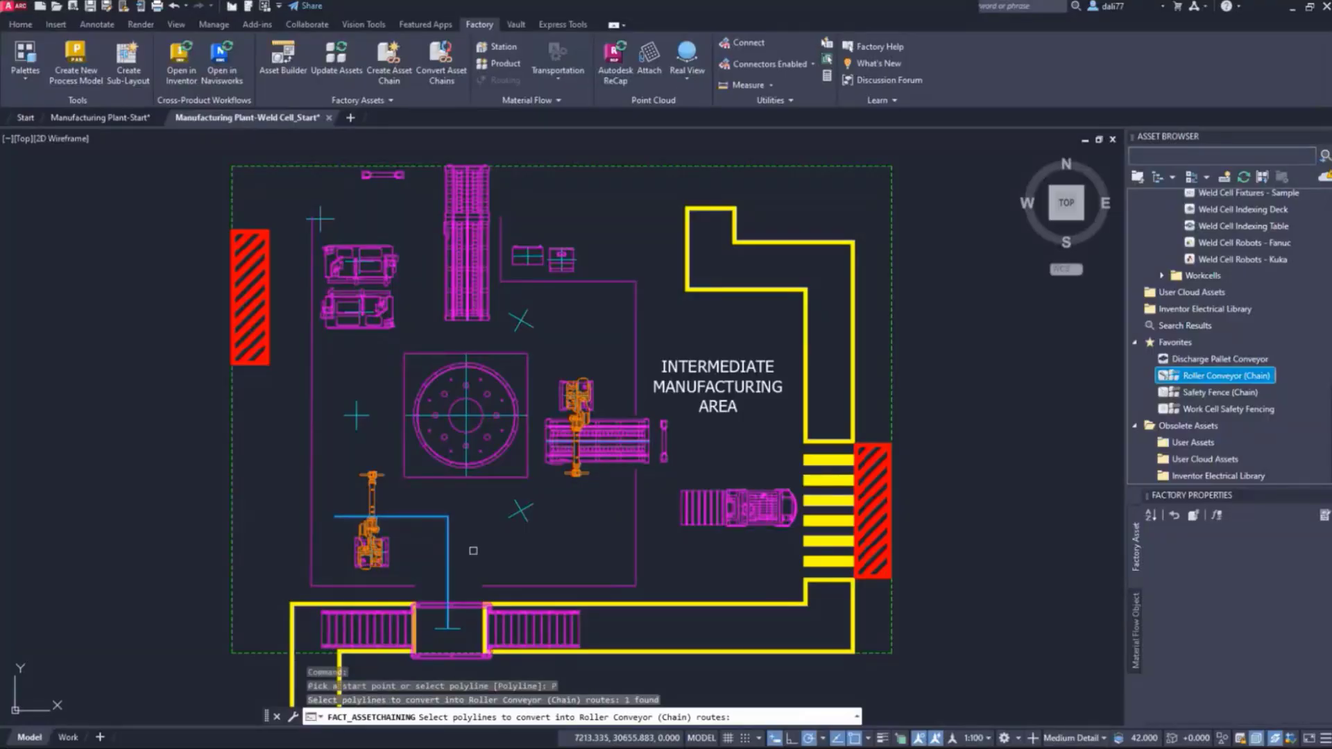
key(Return)
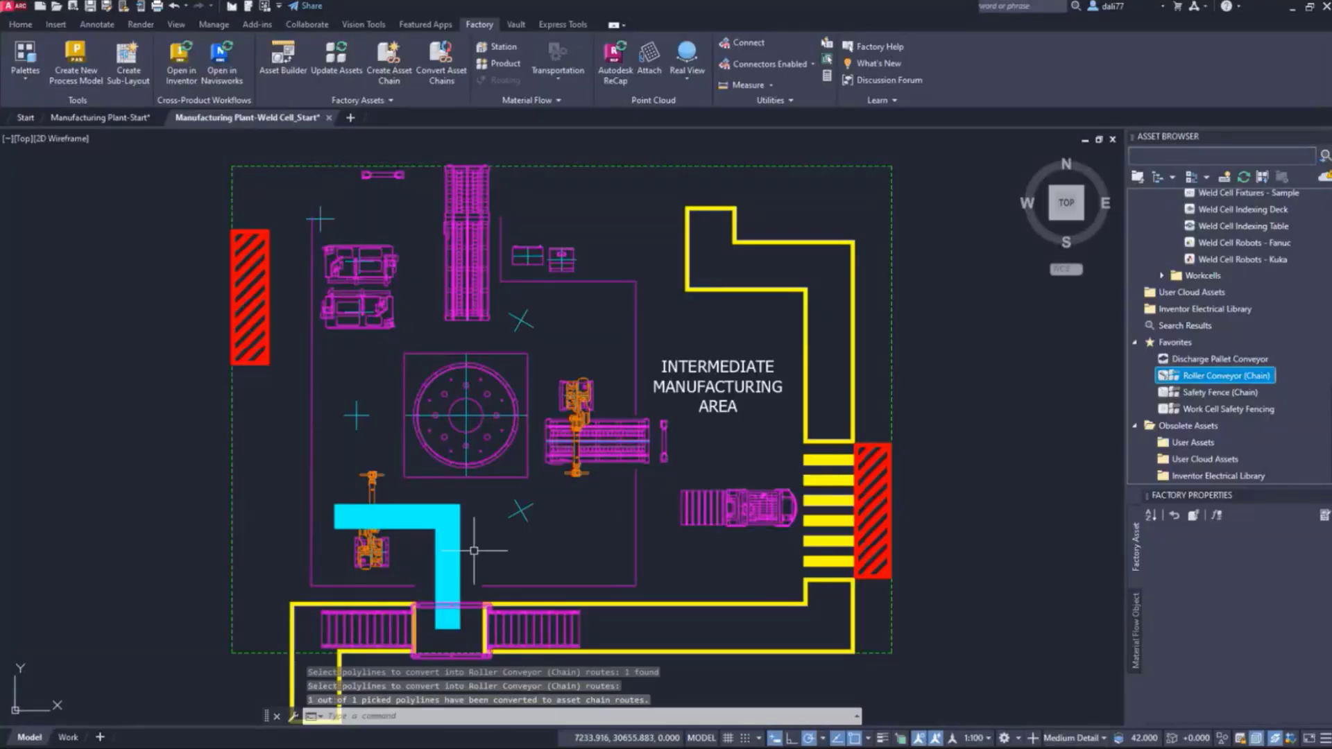
Convert the L-shaped roller conveyor asset chain into conveyor assets.
click(441, 64)
click(453, 547)
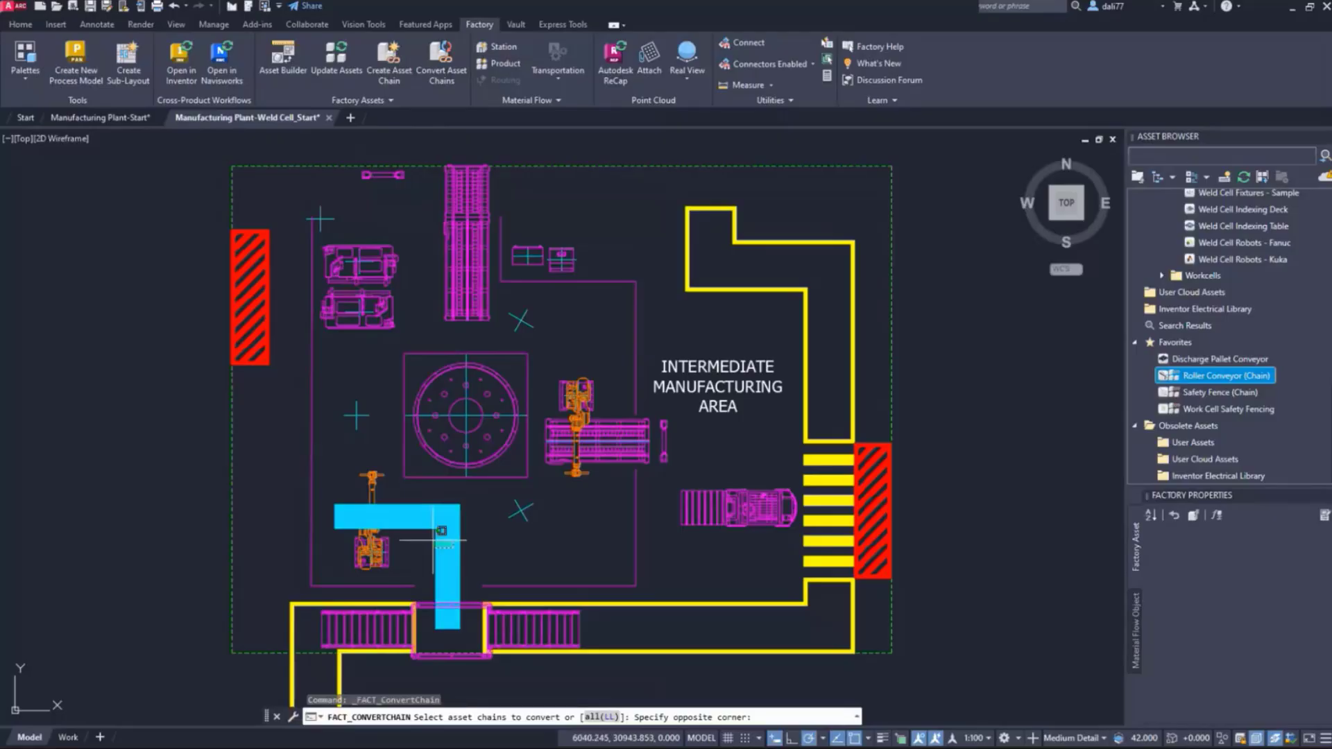
click(431, 539)
key(Return)
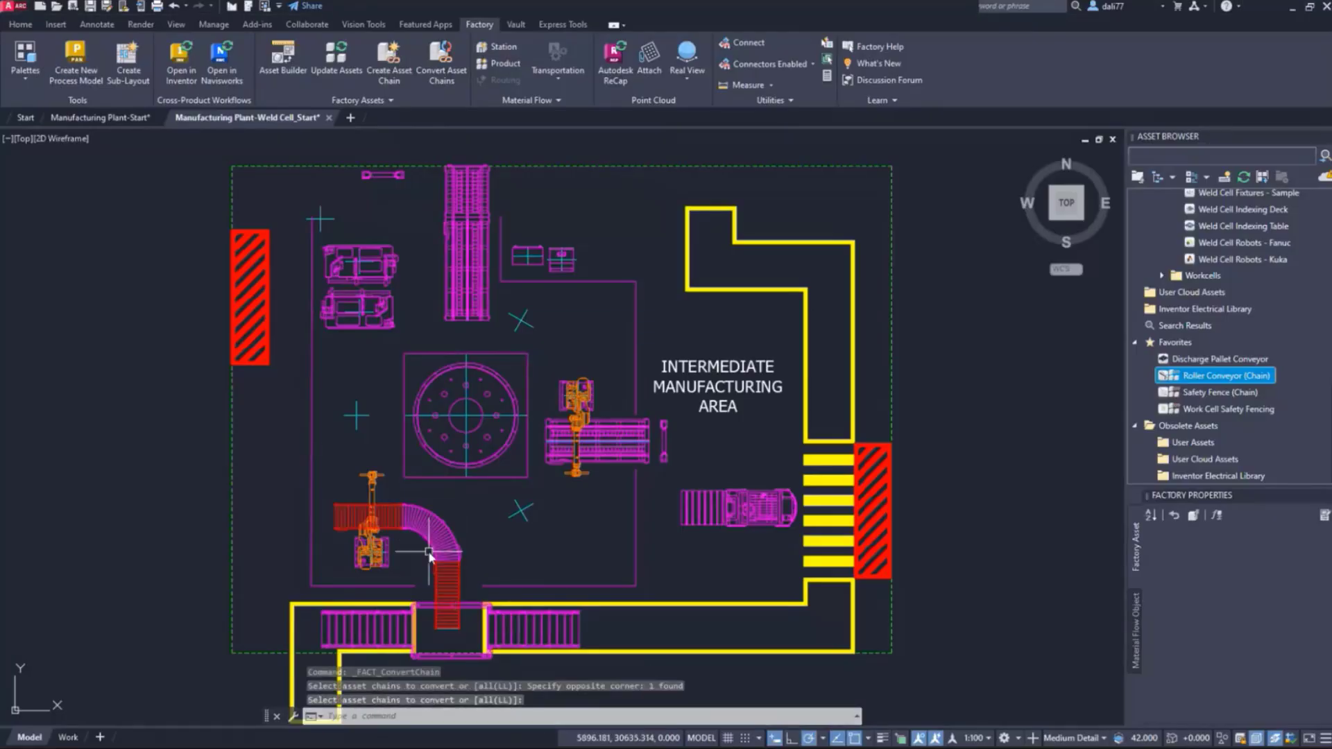
Save the weld cell drawing and open the layout in Inventor.
key(ctrl+s)
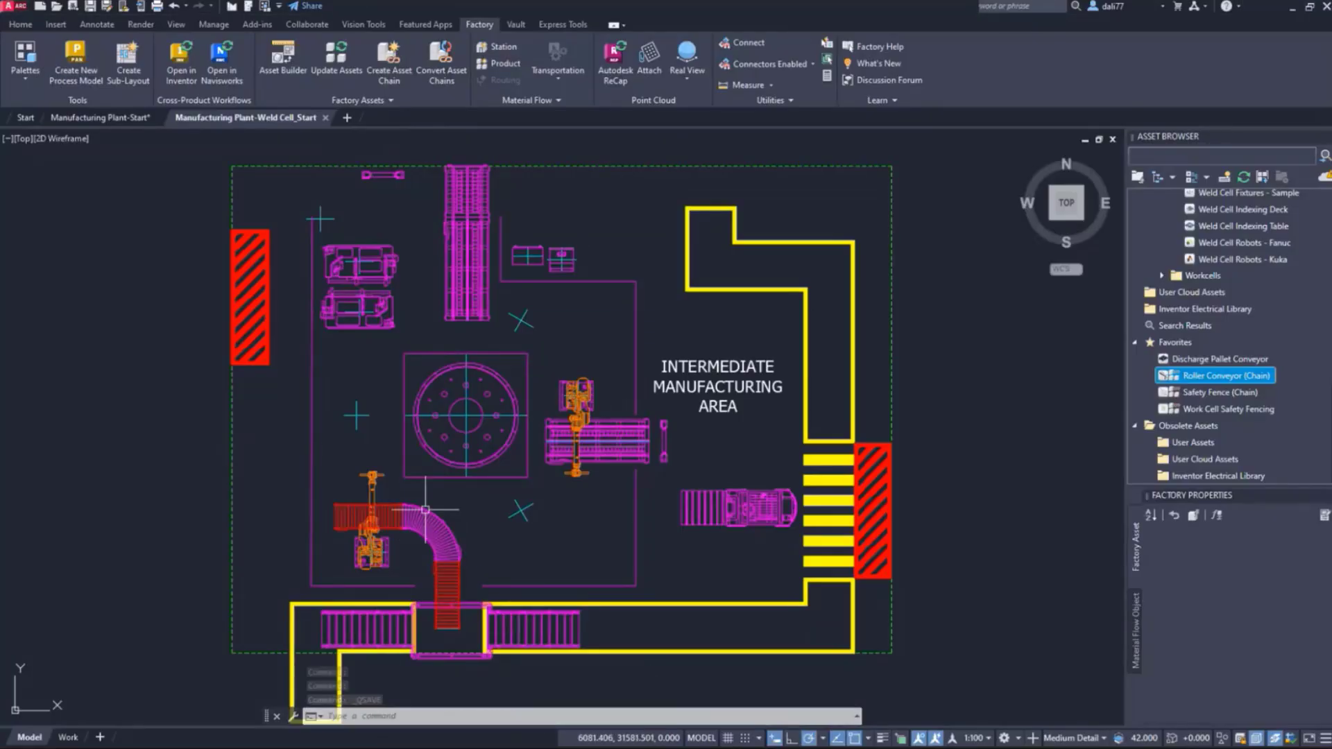
click(179, 68)
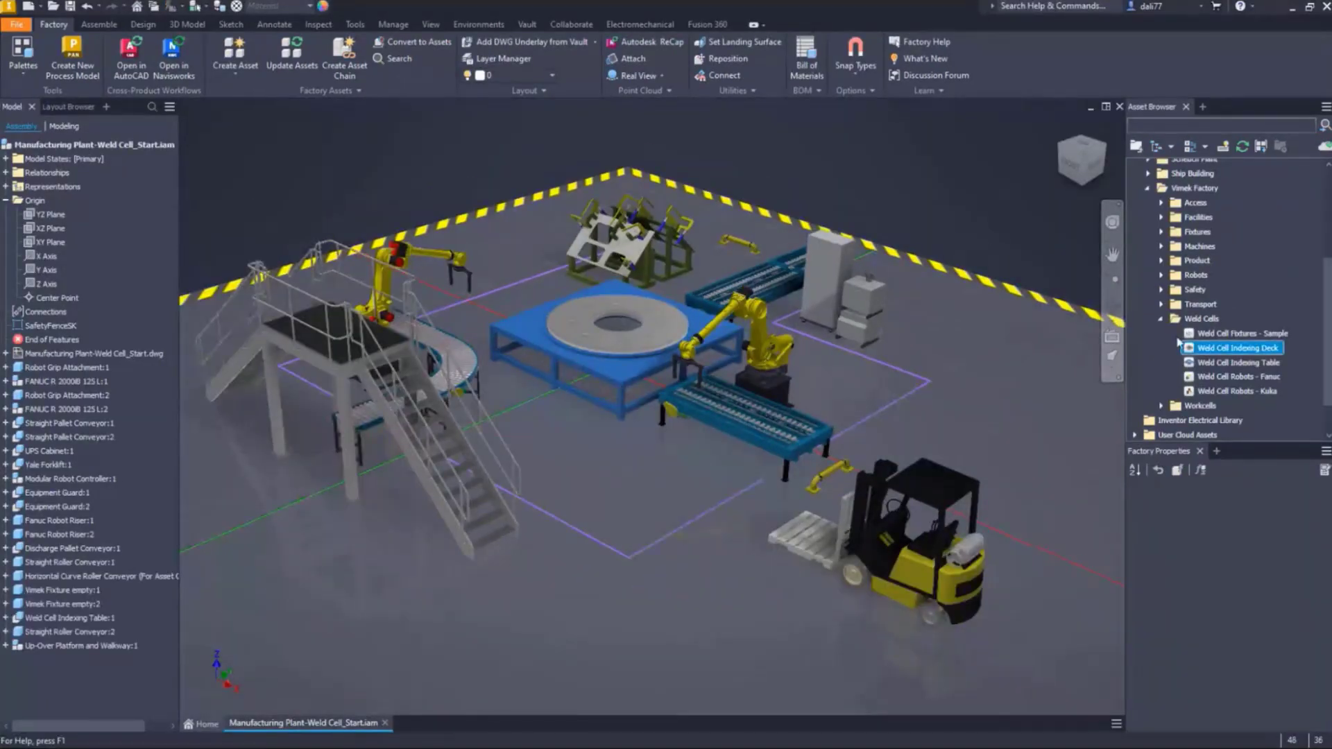
Place a Weld Cell Indexing Deck snapped onto the blue indexing table and finish placing.
drag(1192, 350, 497, 321)
click(496, 320)
right_click(756, 128)
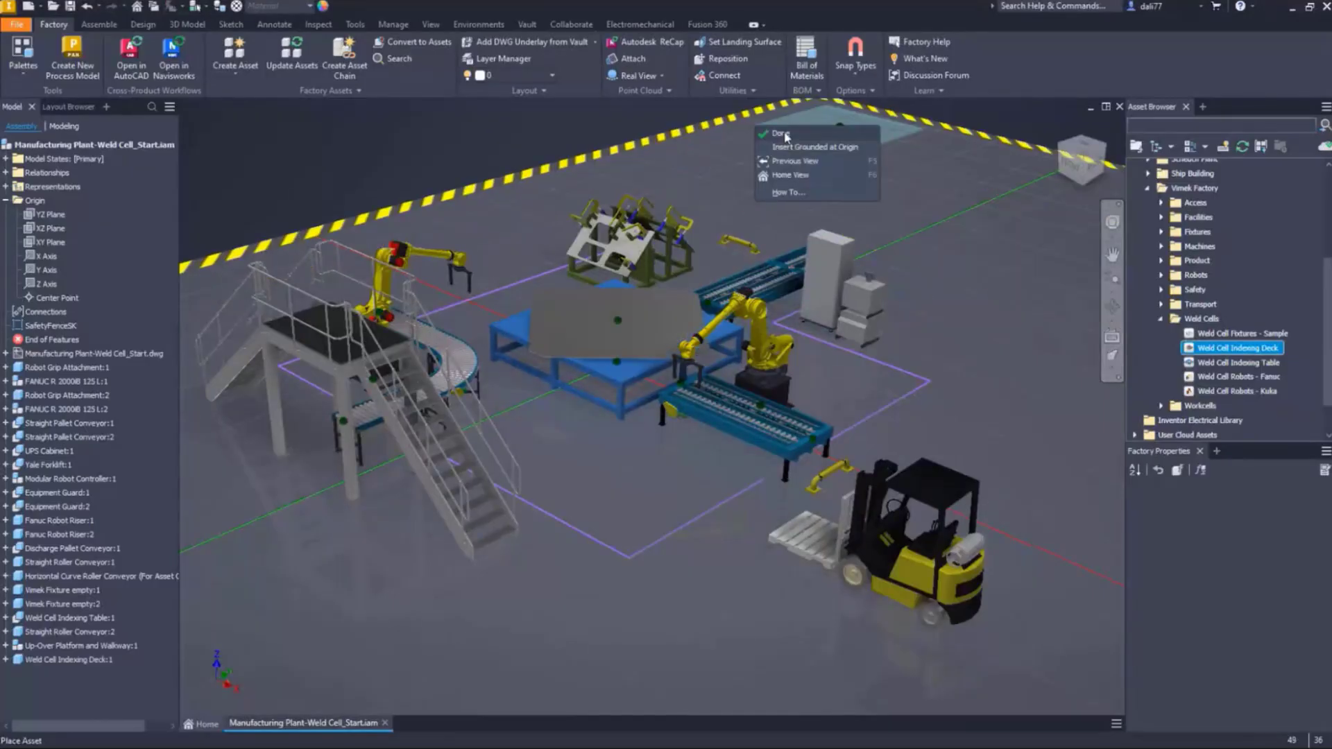
click(781, 133)
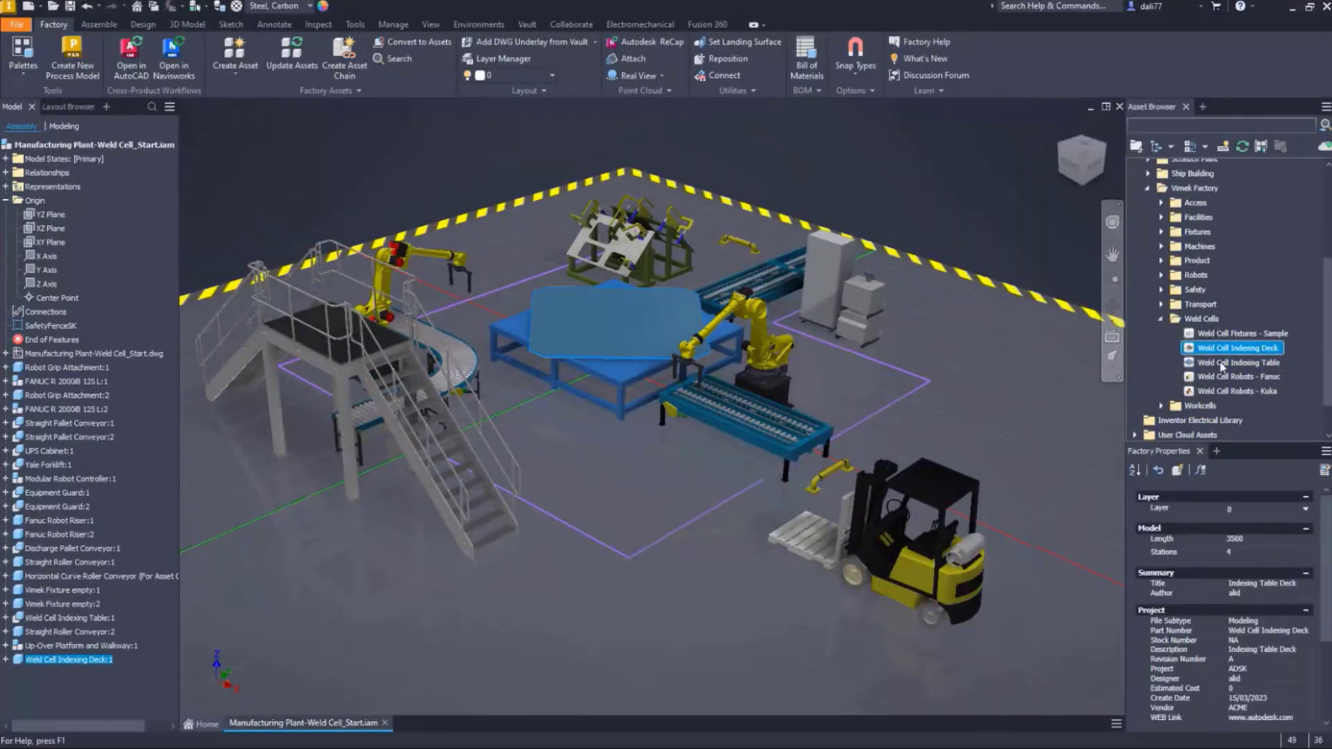
Place the Weld Cell Fixtures - Sample on the indexing deck and the Weld Cell Robots - Fanuc around the table.
drag(1235, 334, 607, 337)
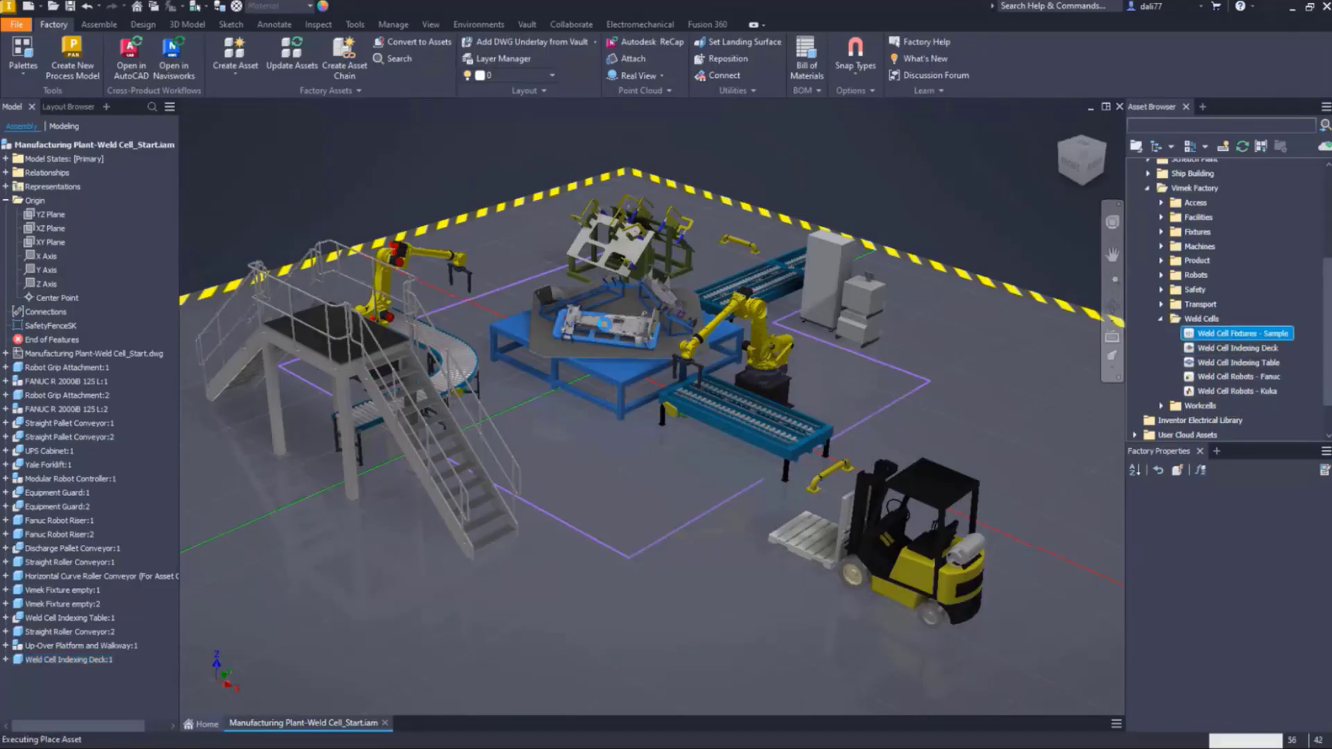
key(Escape)
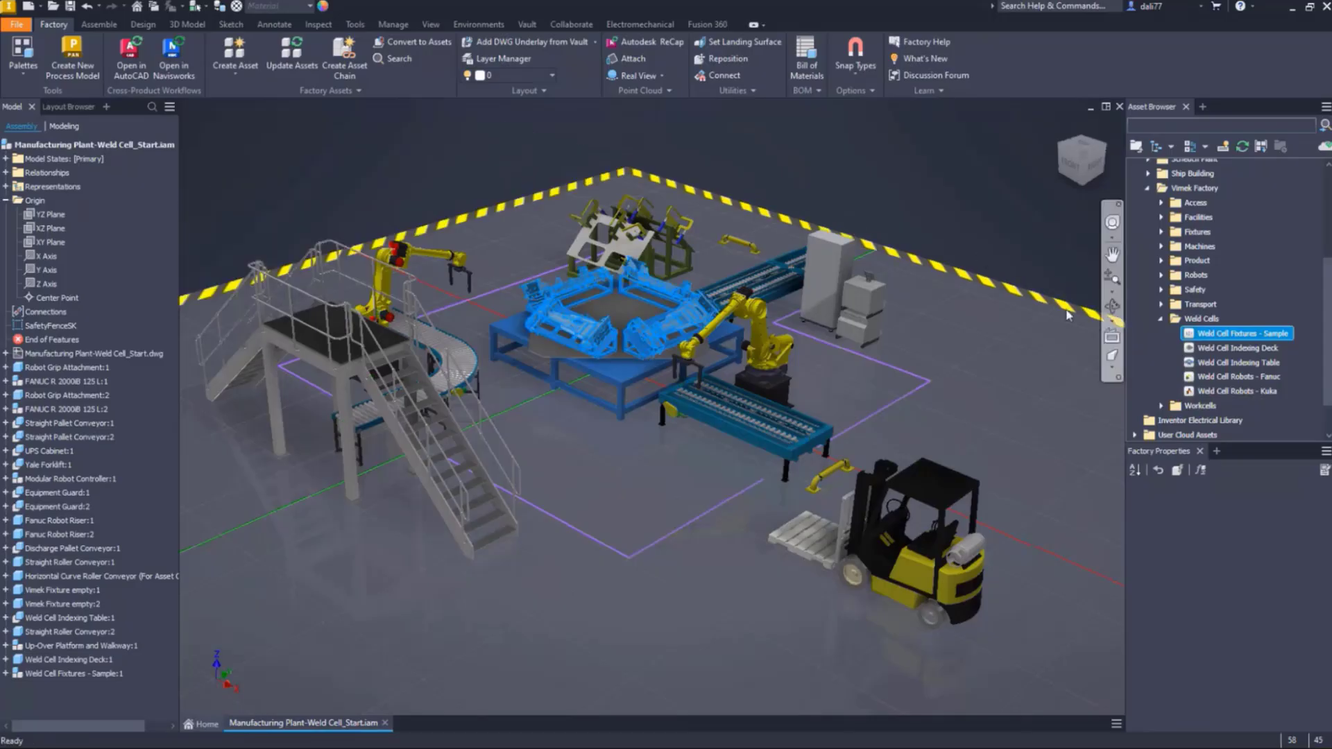
drag(1221, 377, 611, 414)
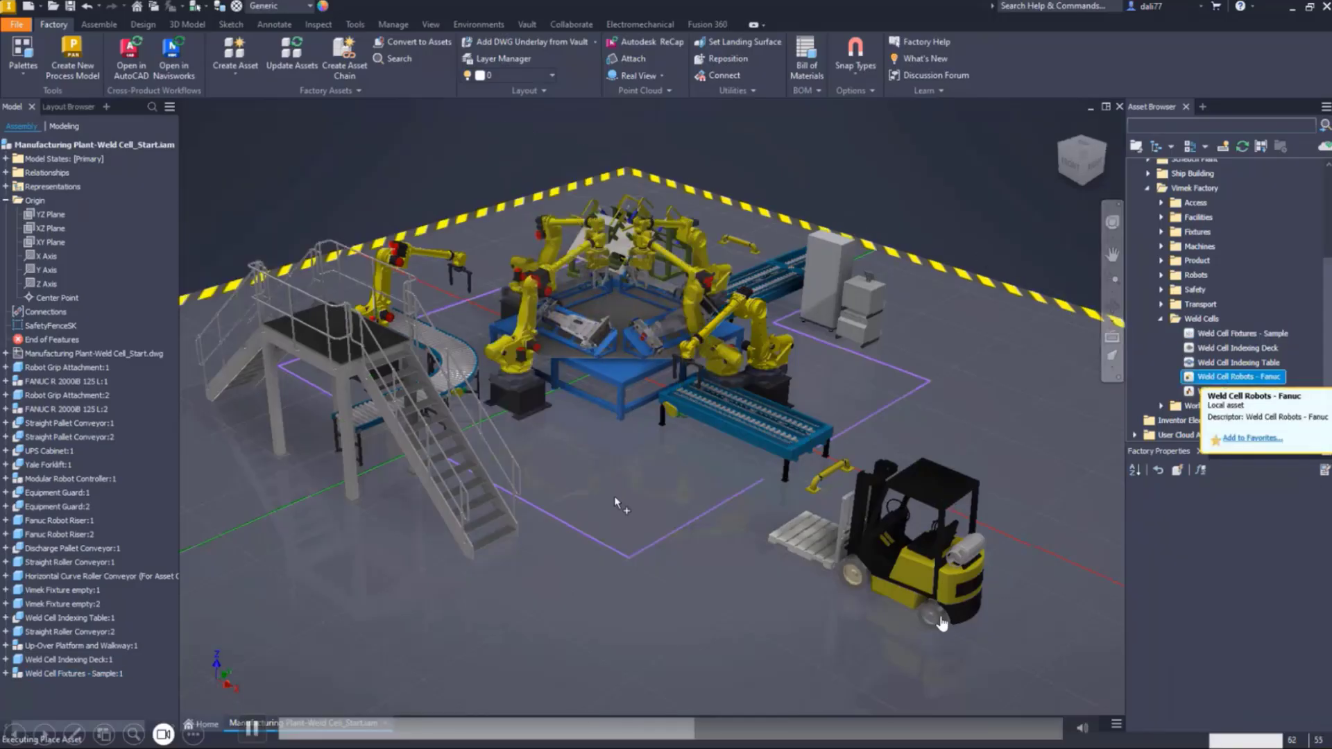
right_click(604, 469)
click(627, 480)
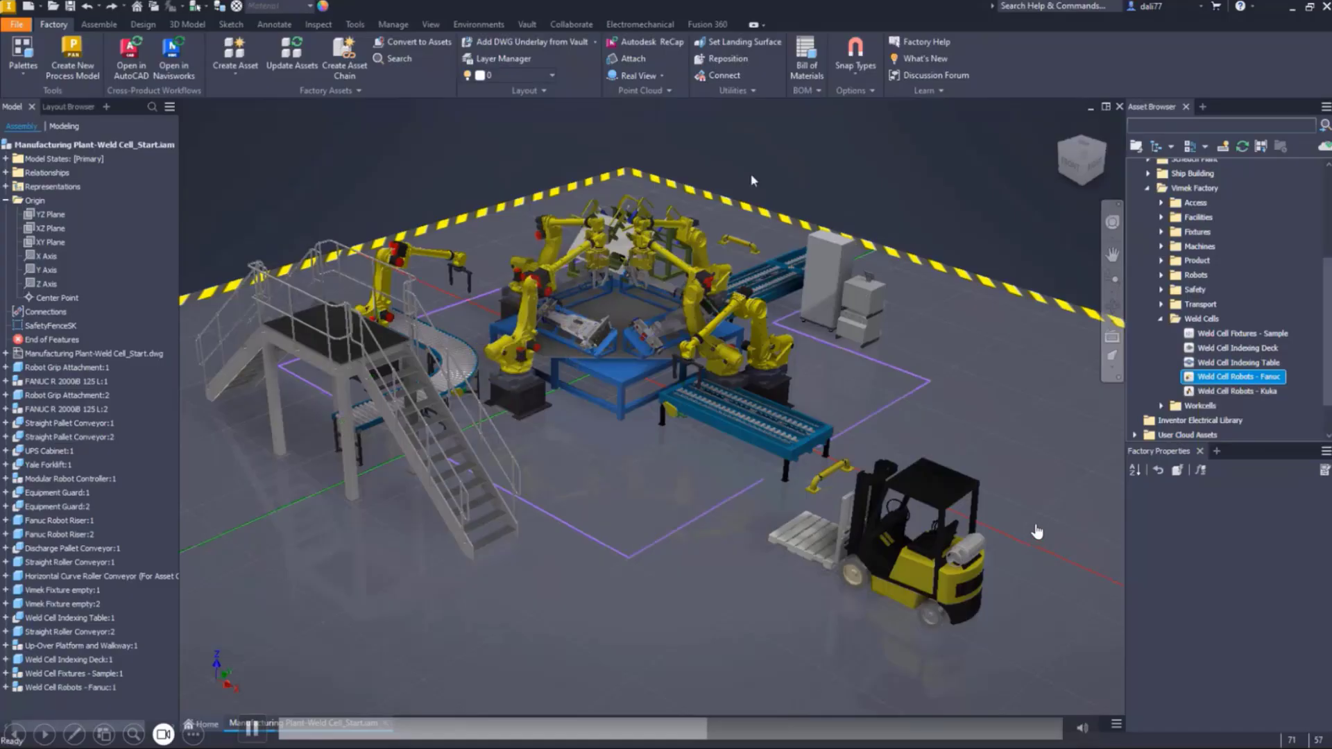
Set AdjustOut of the weld cell fixtures to -100.
scroll(752, 180, up, 2)
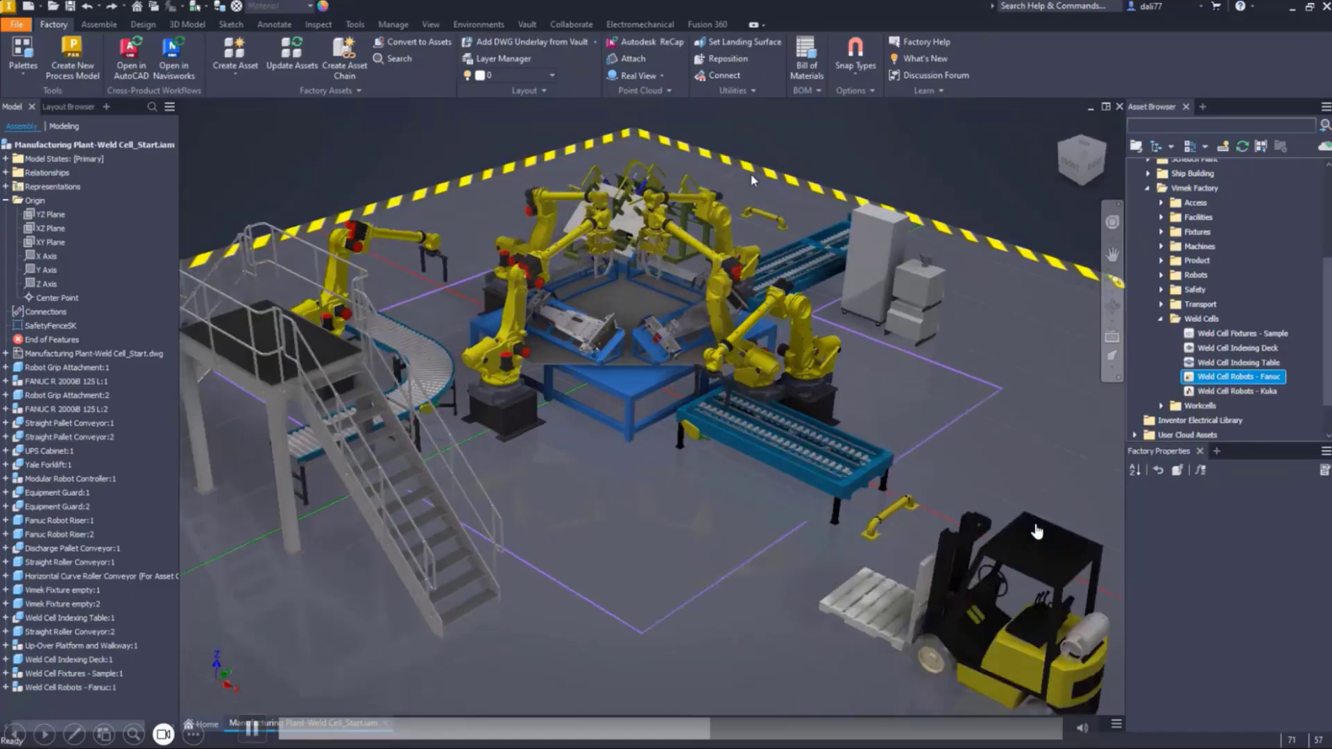
scroll(751, 179, up, 3)
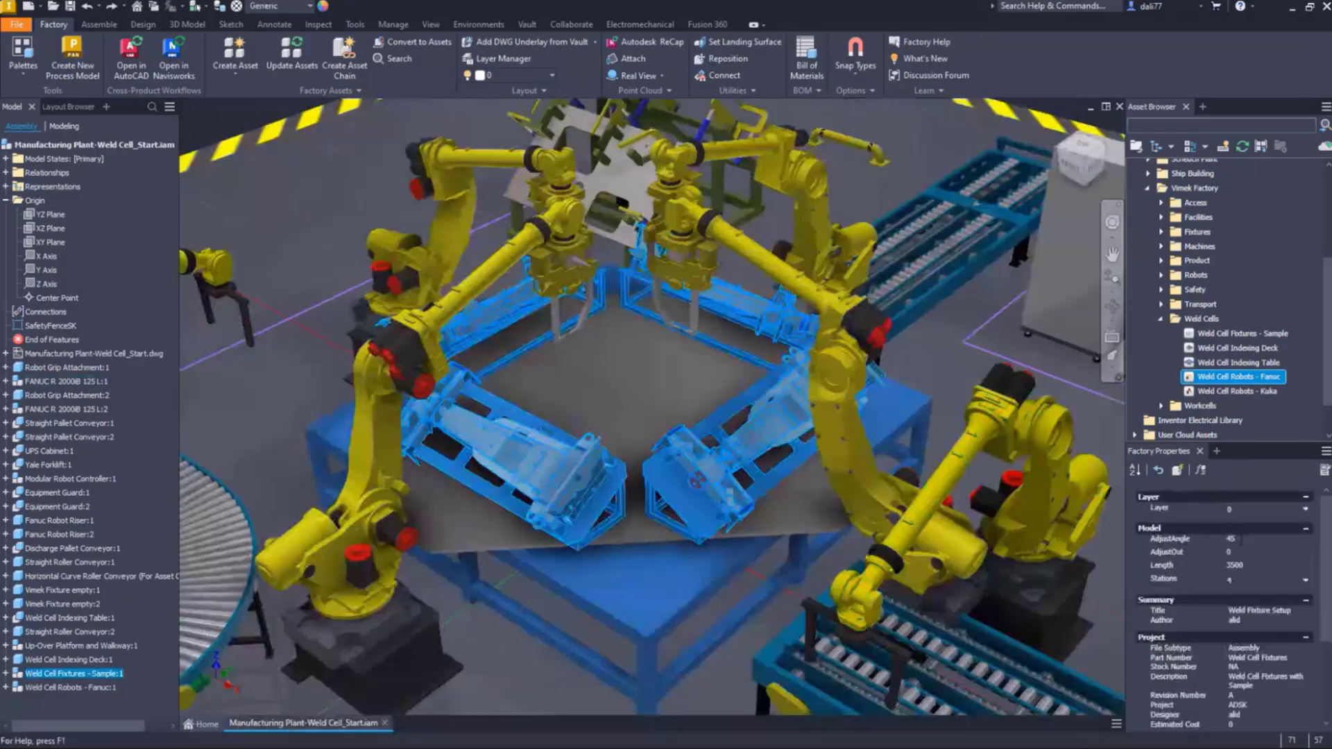
click(1198, 555)
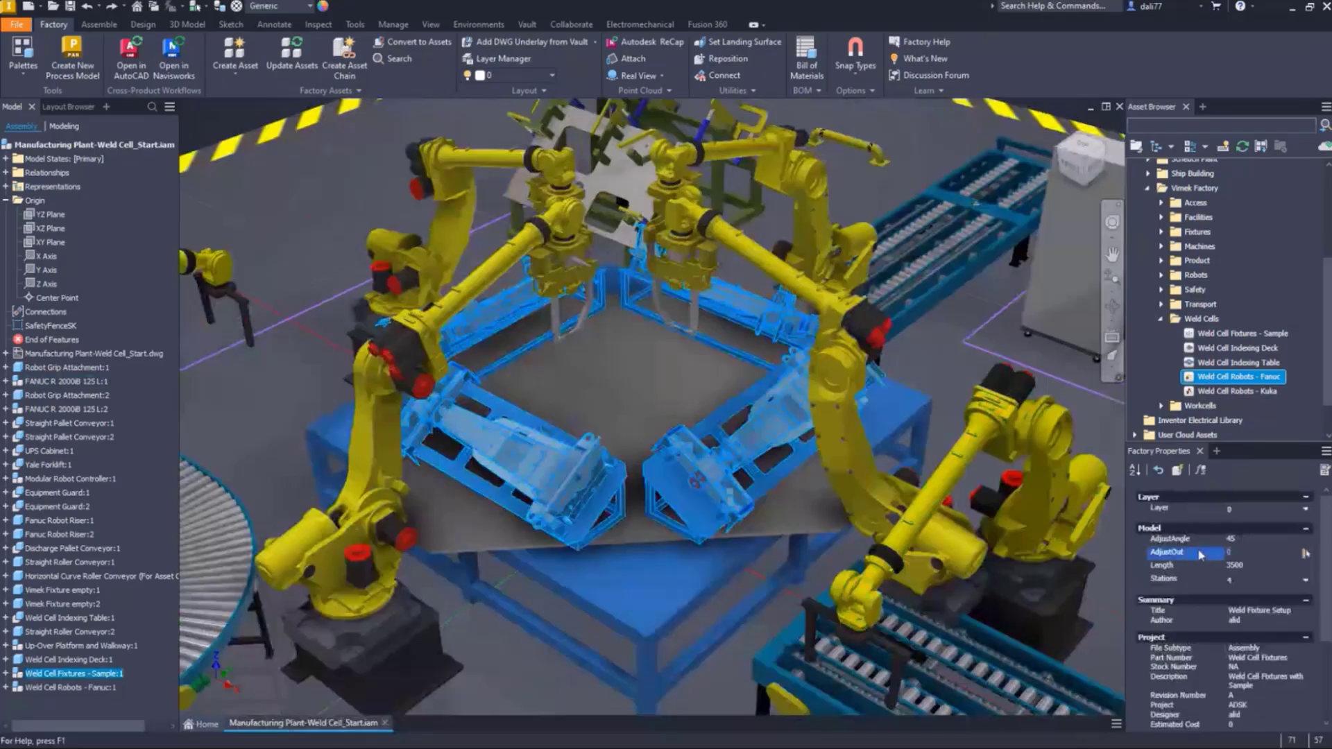
text(-100)
key(Return)
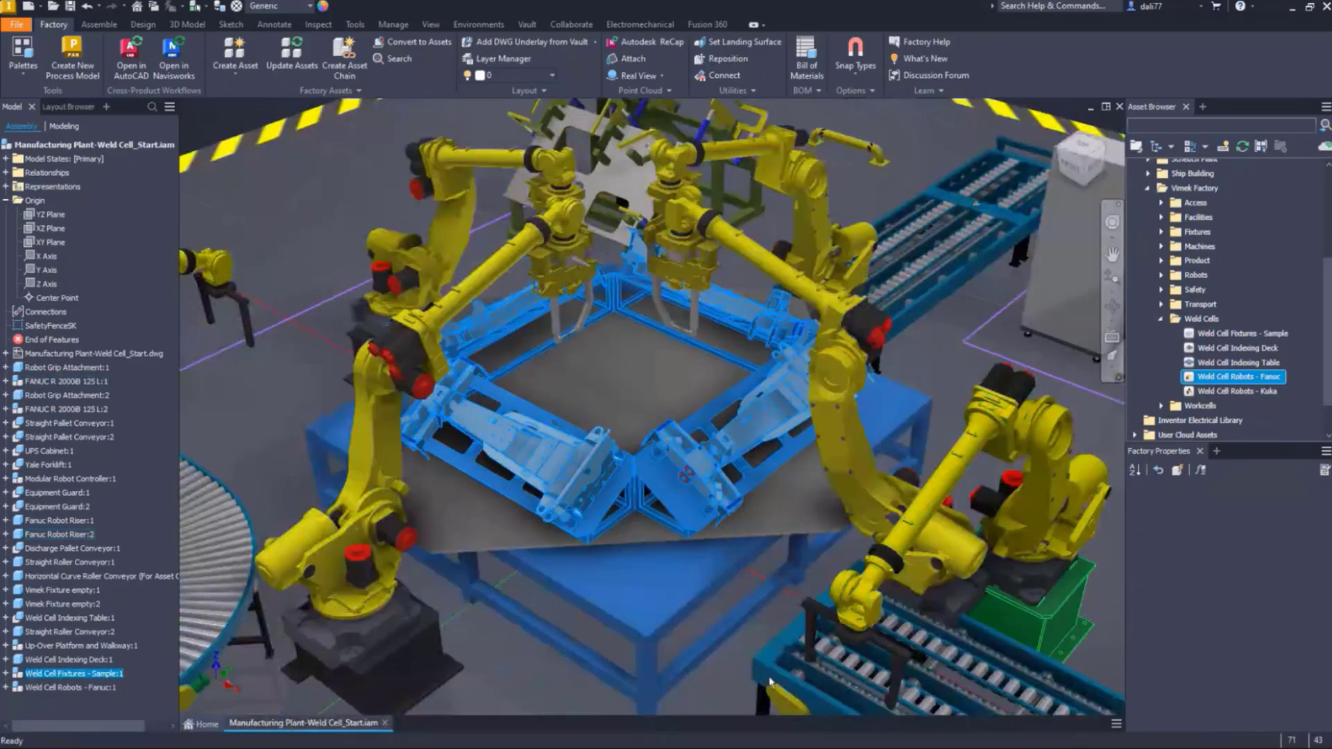
Set the Weld Cell Indexing Table to 3 stations and apply the change to the weld cell.
click(686, 627)
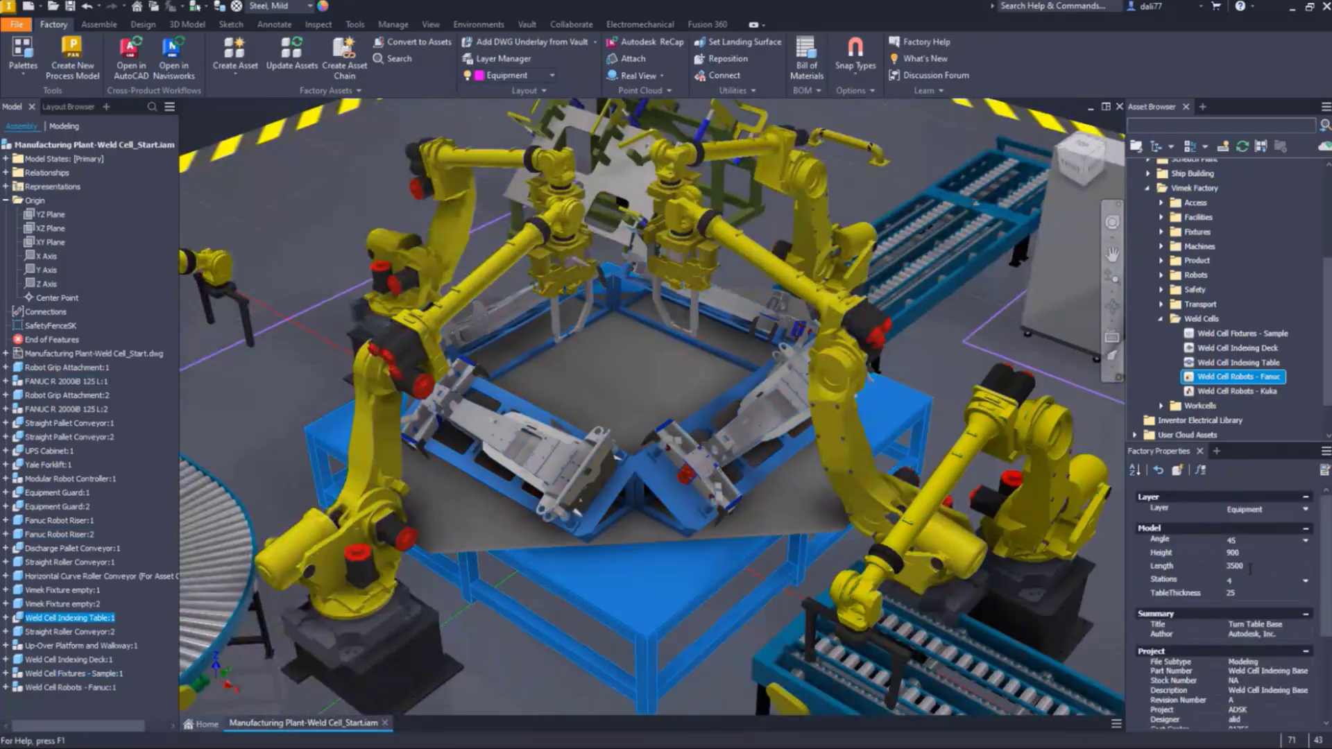
click(1304, 582)
click(1247, 602)
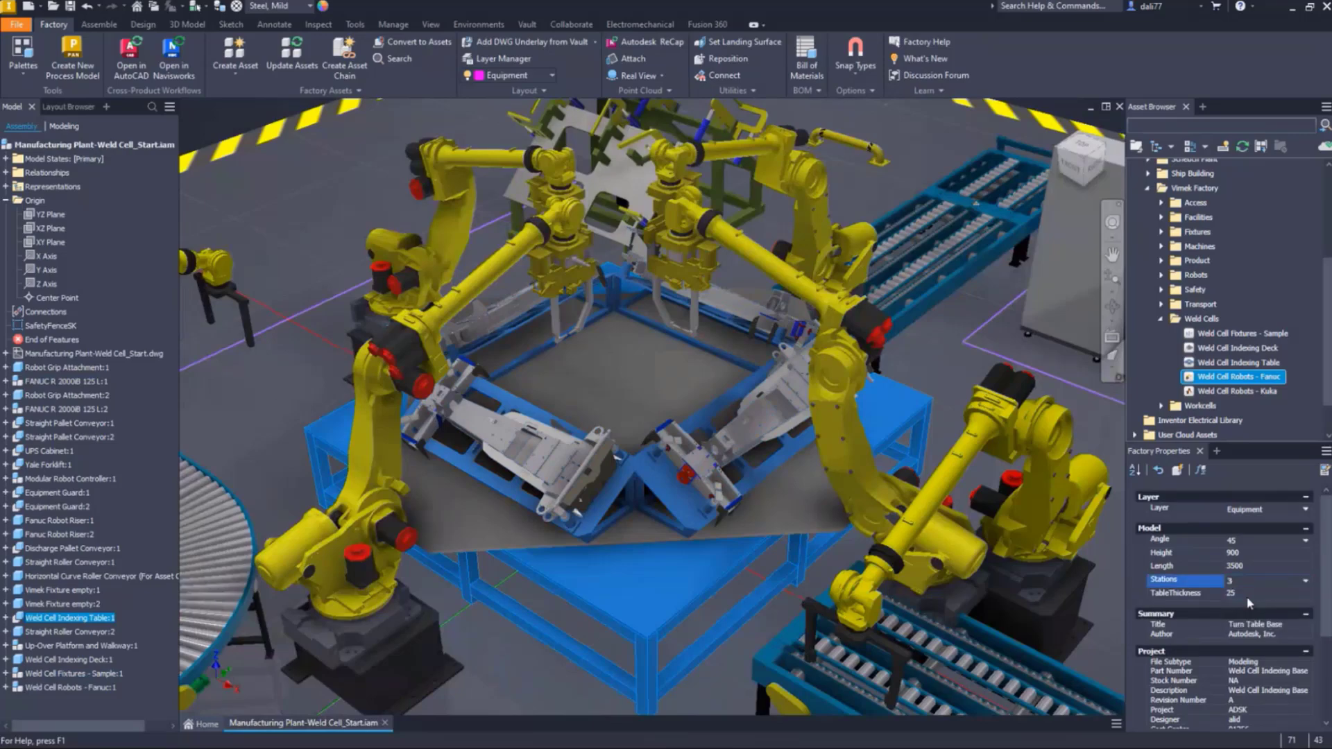
click(1177, 470)
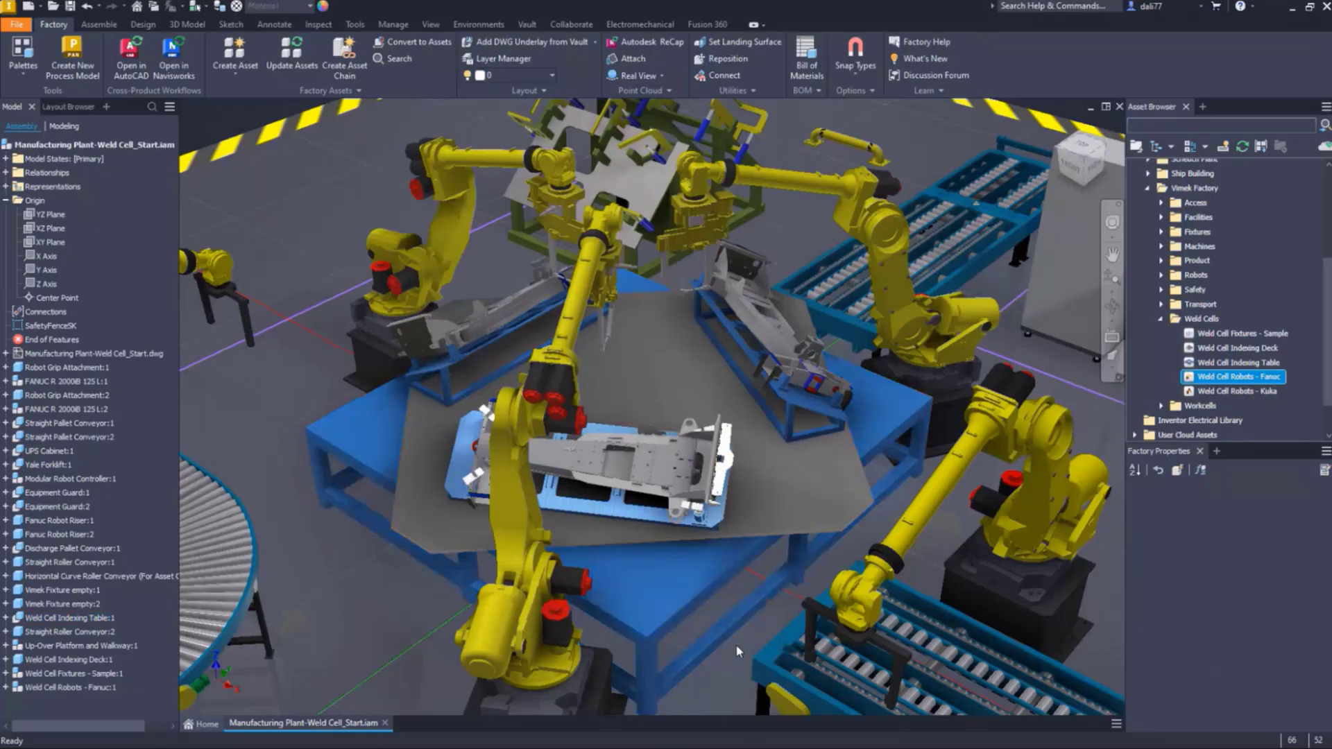
scroll(737, 650, down, 2)
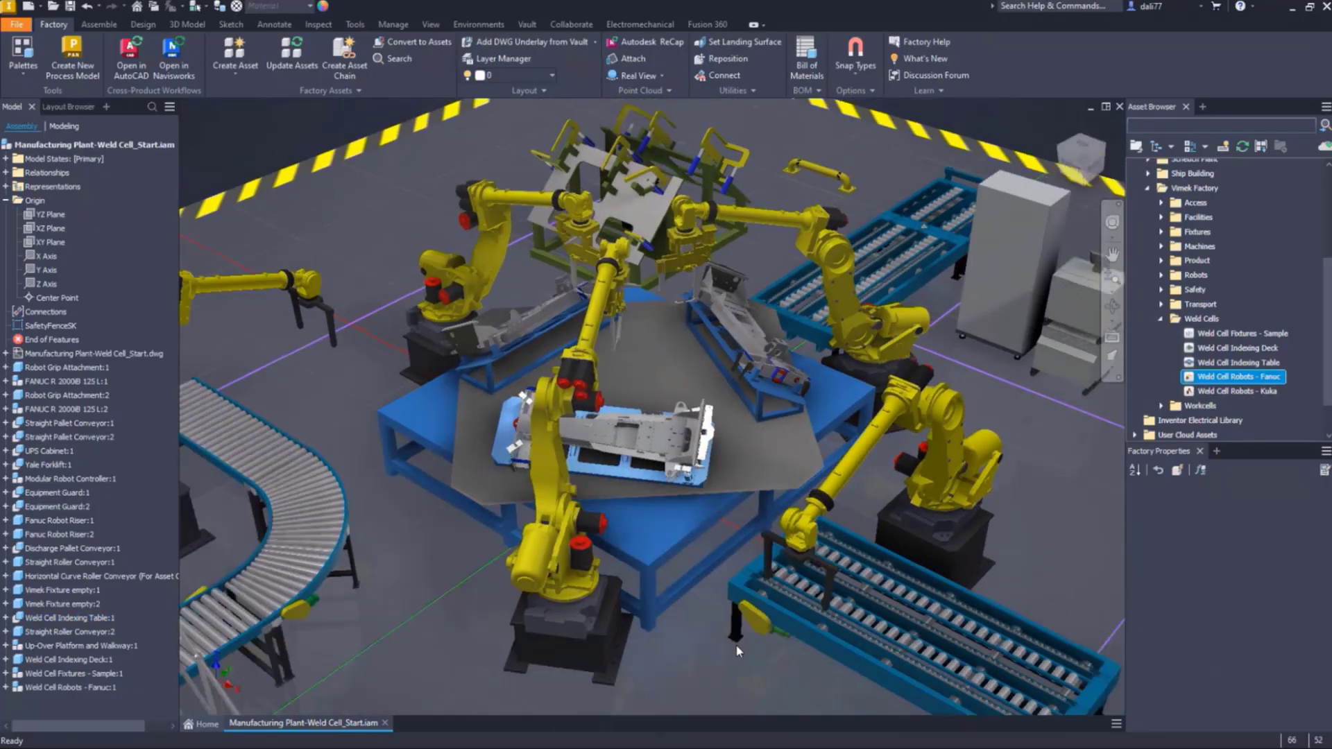
Place the Work Cell Safety Fencing chain from the favorites along the purple perimeter sketch lines around the weld cell.
scroll(737, 651, down, 4)
scroll(1261, 380, down, 1)
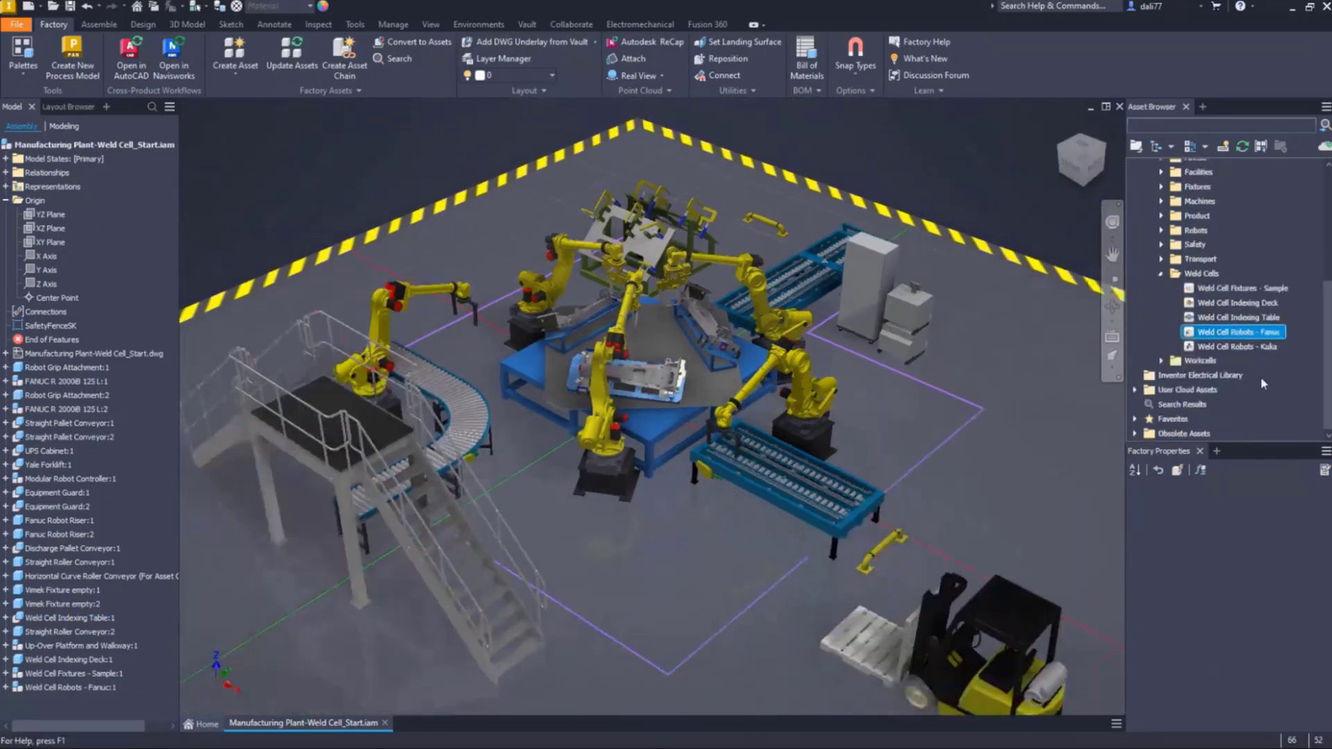
click(1136, 419)
scroll(1280, 392, down, 1)
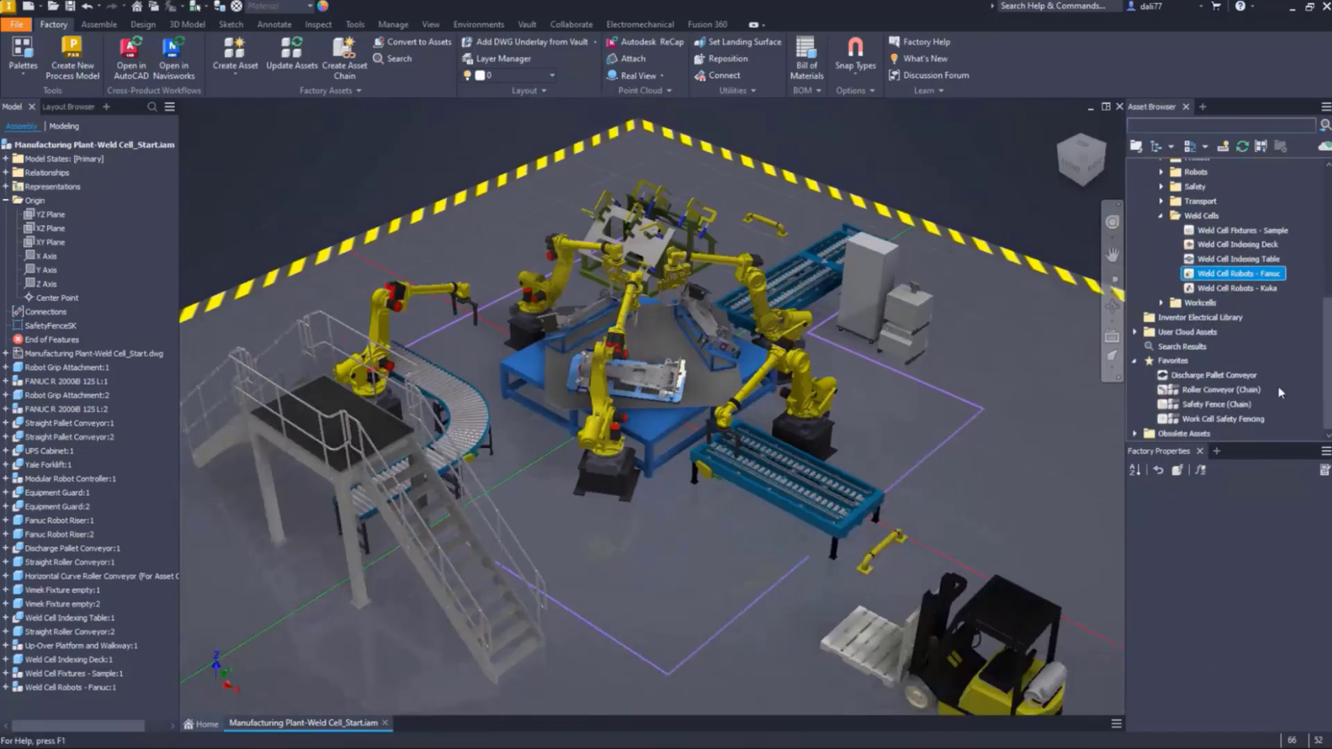
click(1223, 418)
click(951, 437)
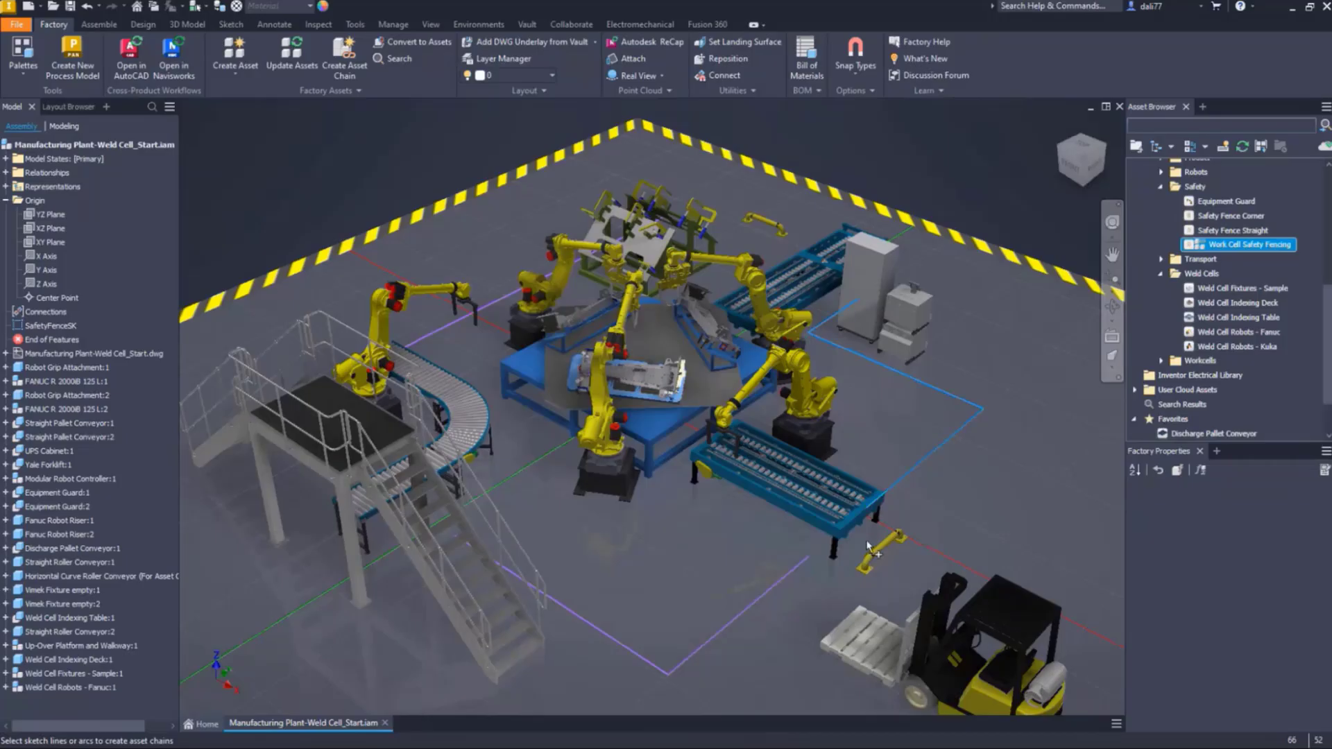
click(803, 572)
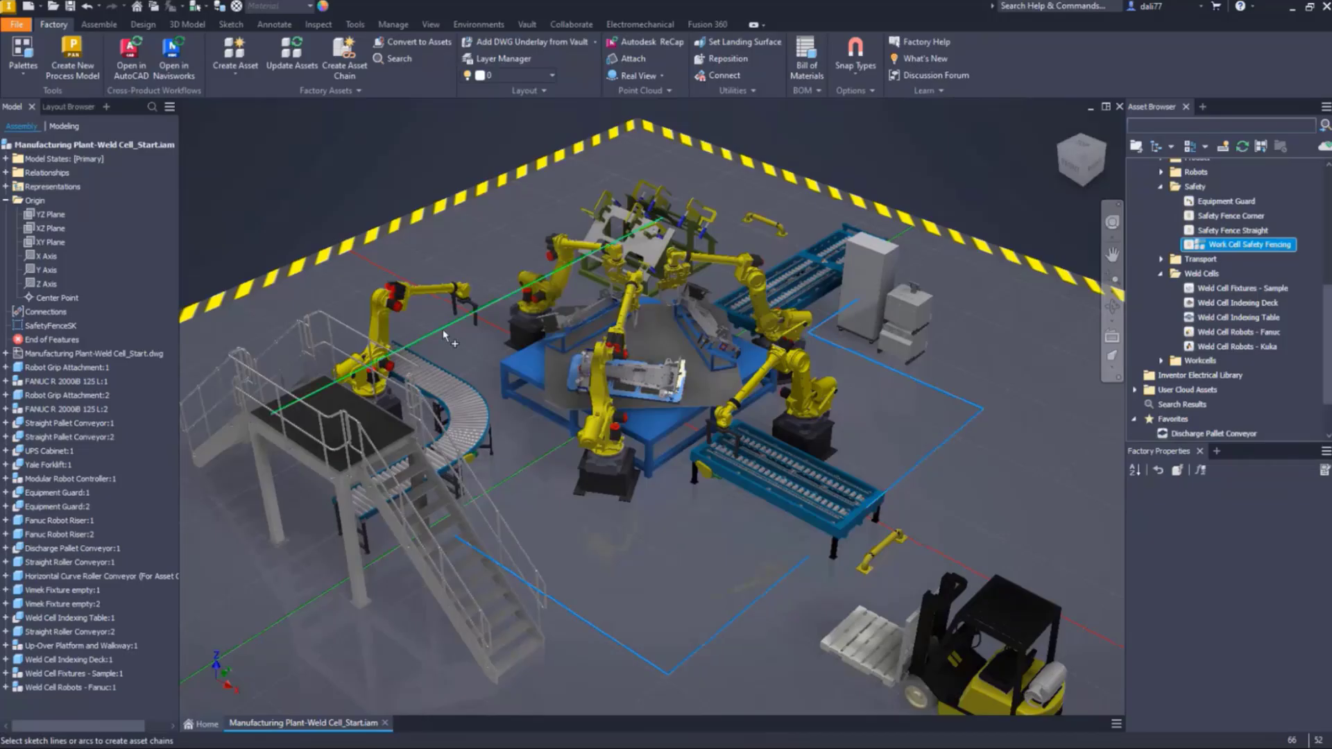
click(462, 318)
right_click(461, 264)
click(480, 271)
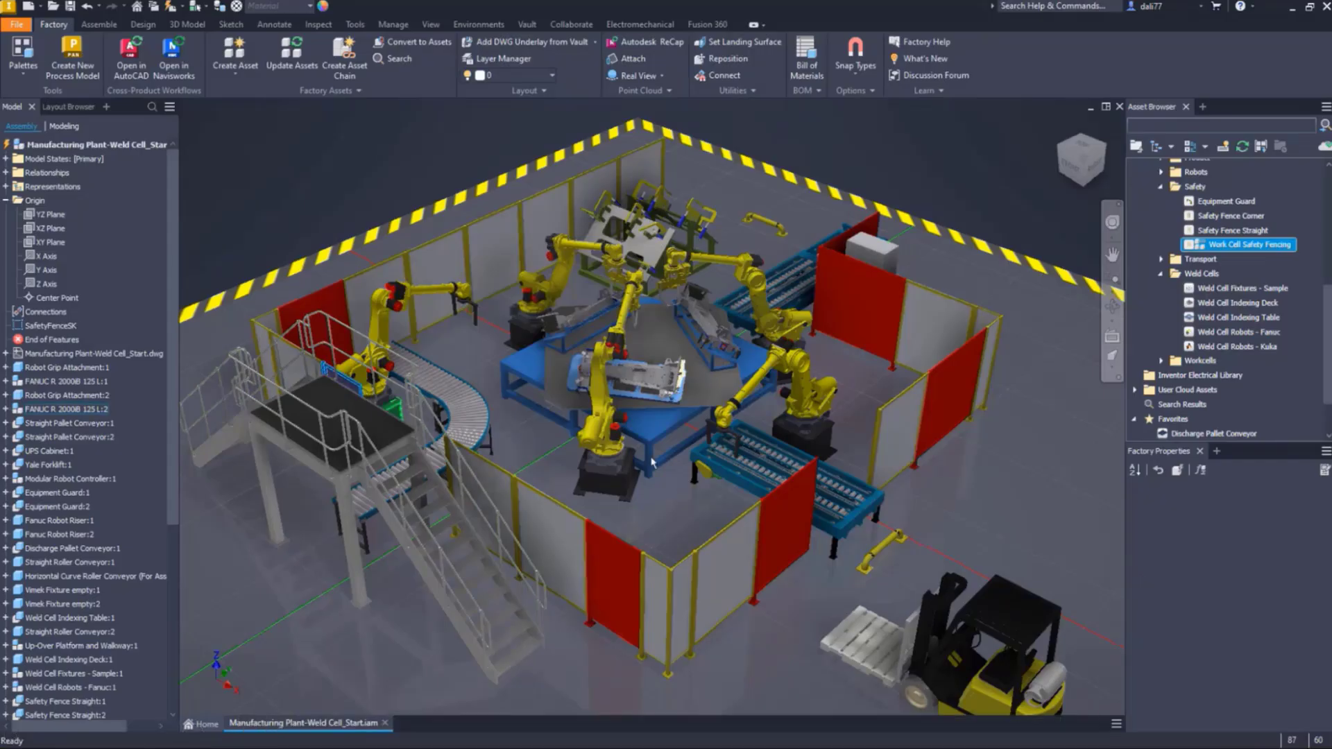
Set Posts to Both for the red safety fence panel beside the front pallet conveyor and apply the change.
click(766, 483)
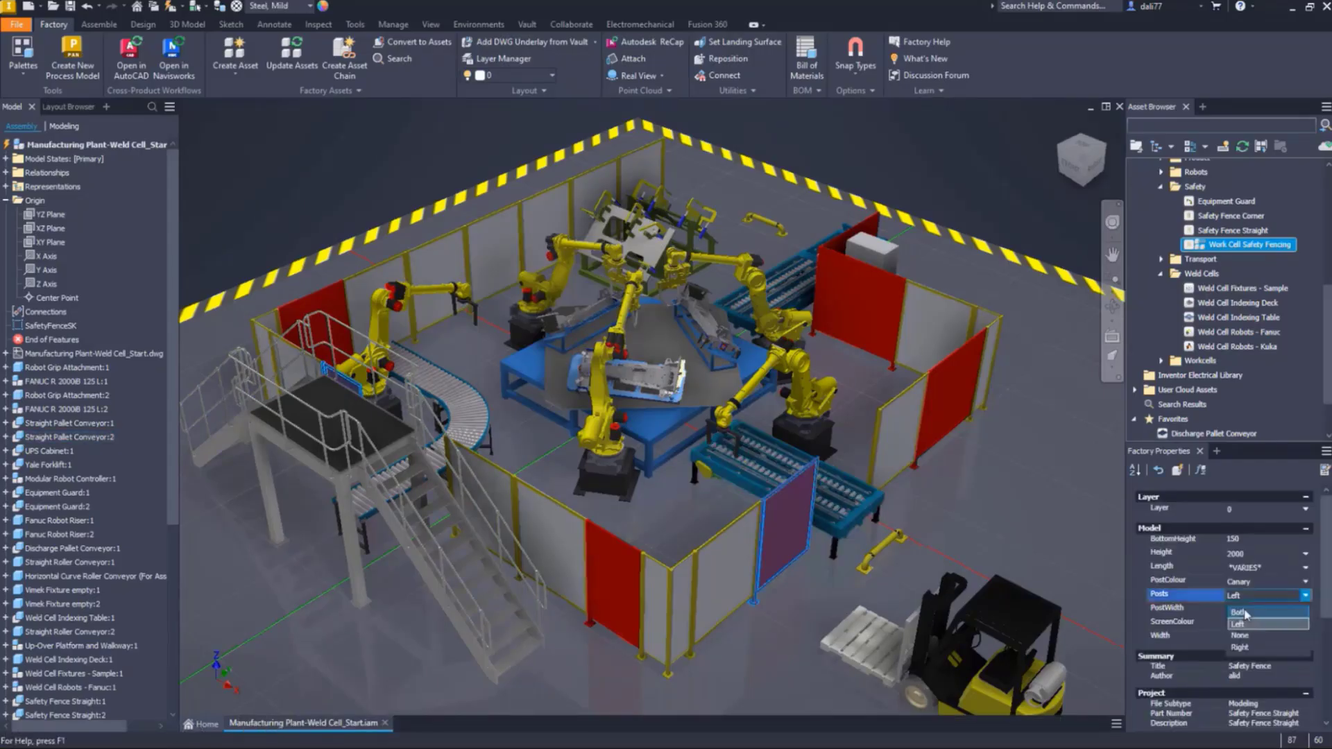
click(1242, 612)
click(1176, 470)
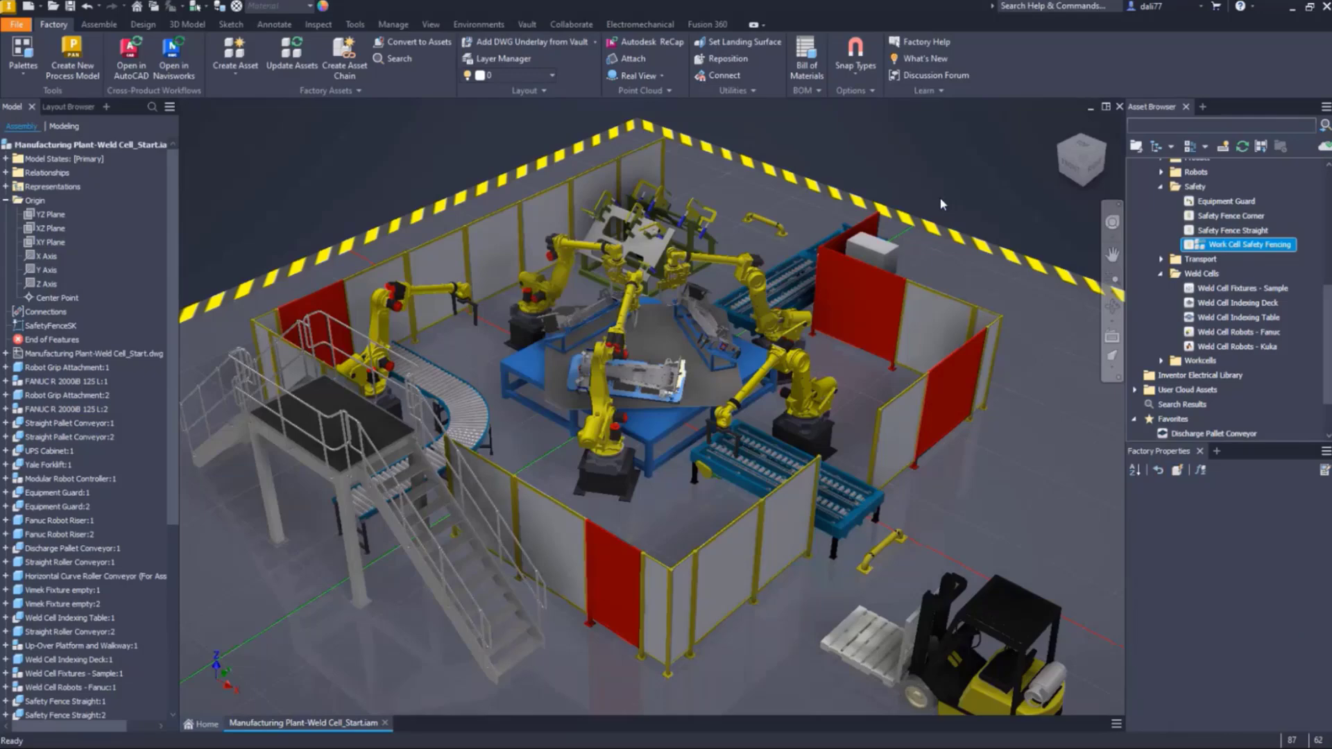
Switch to AutoCAD, open the Manufacturing Plant-Start drawing, and reload the modified weld cell xref with change comparison, ending the comparison.
click(132, 59)
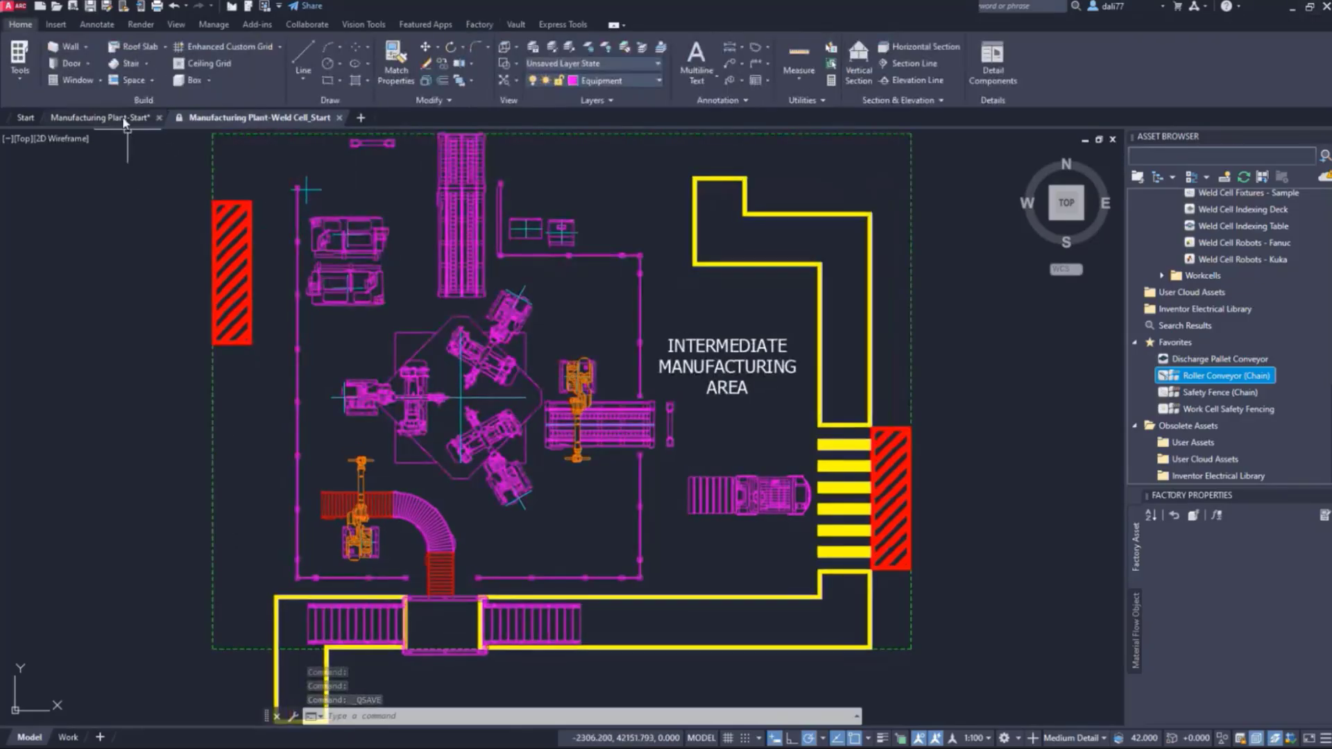
click(122, 115)
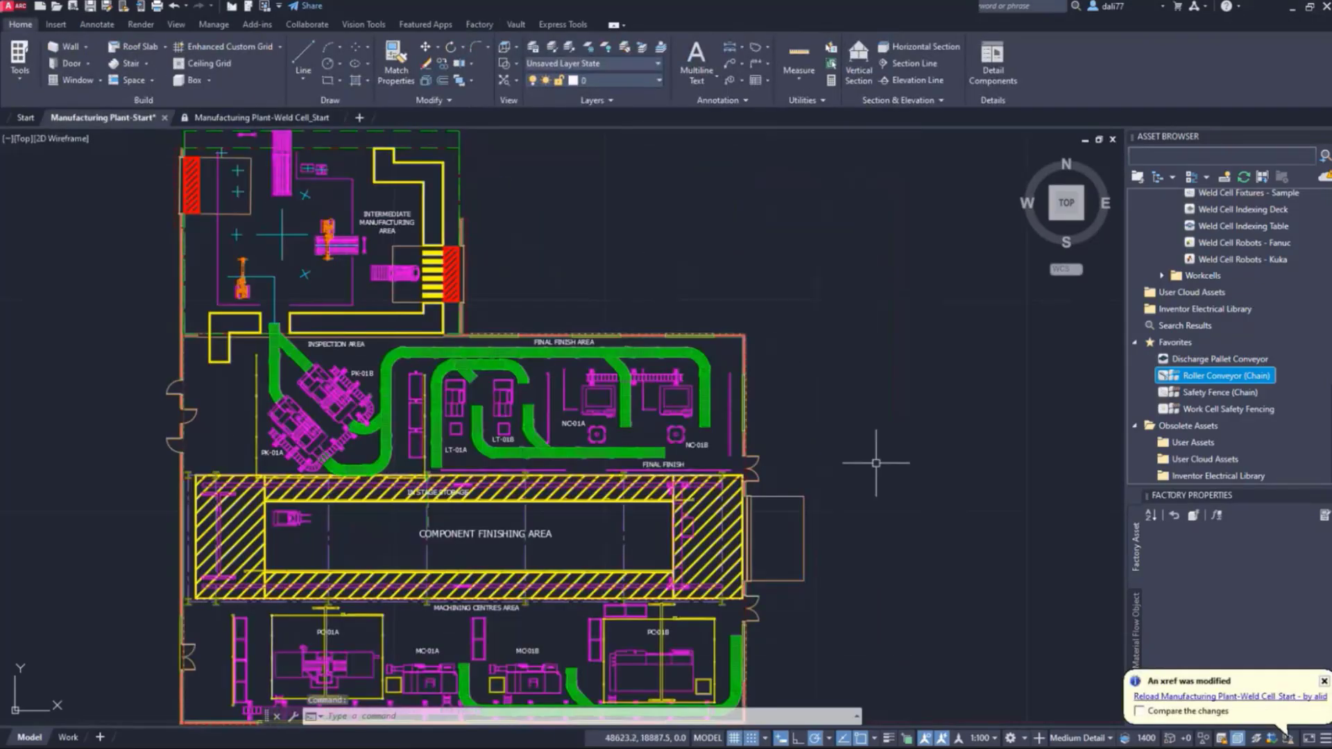
click(1140, 713)
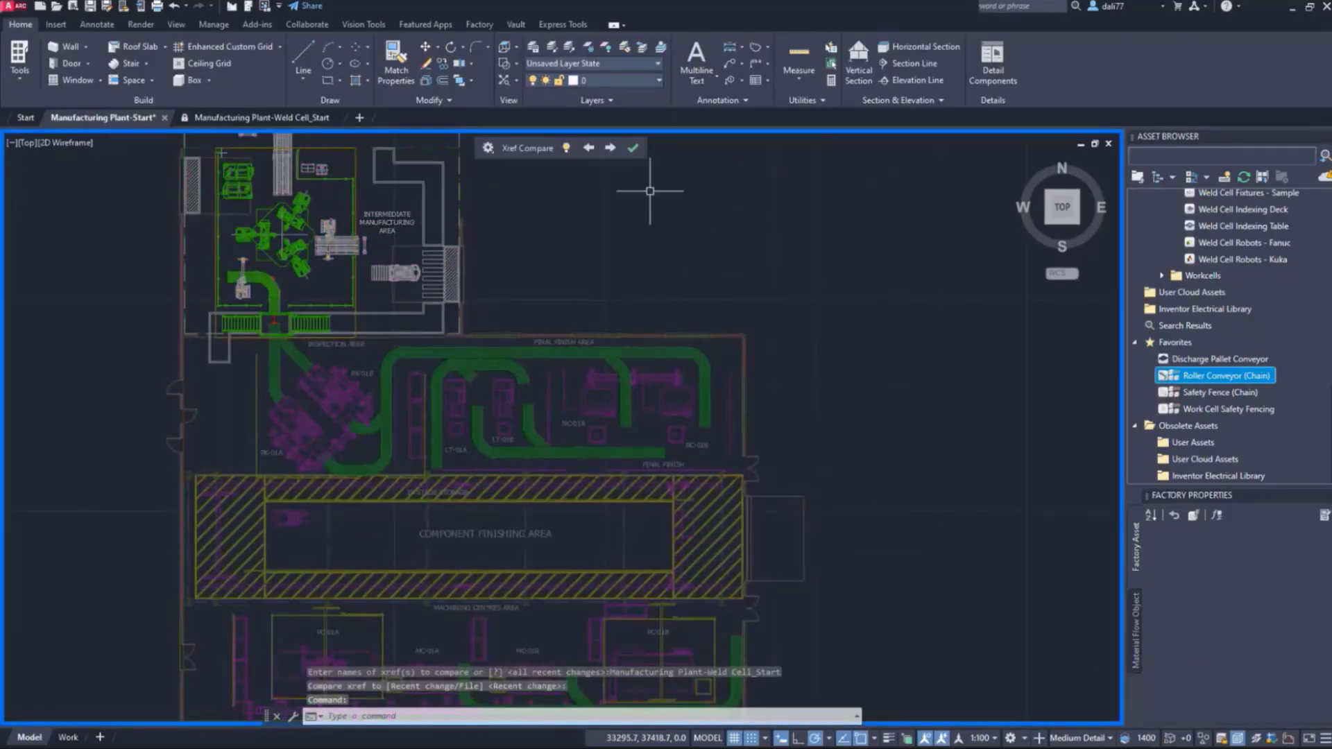
click(633, 148)
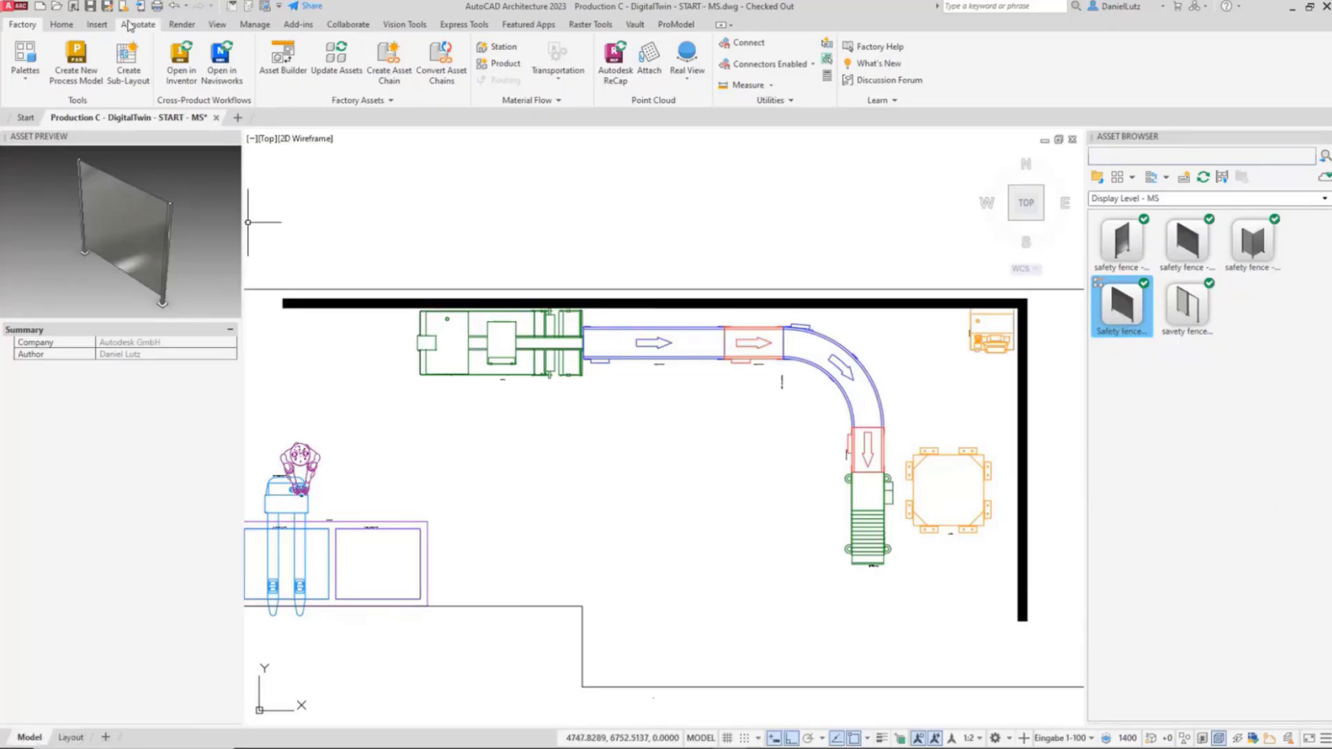
Open the Production C - DigitalTwin layout in Inventor.
click(179, 69)
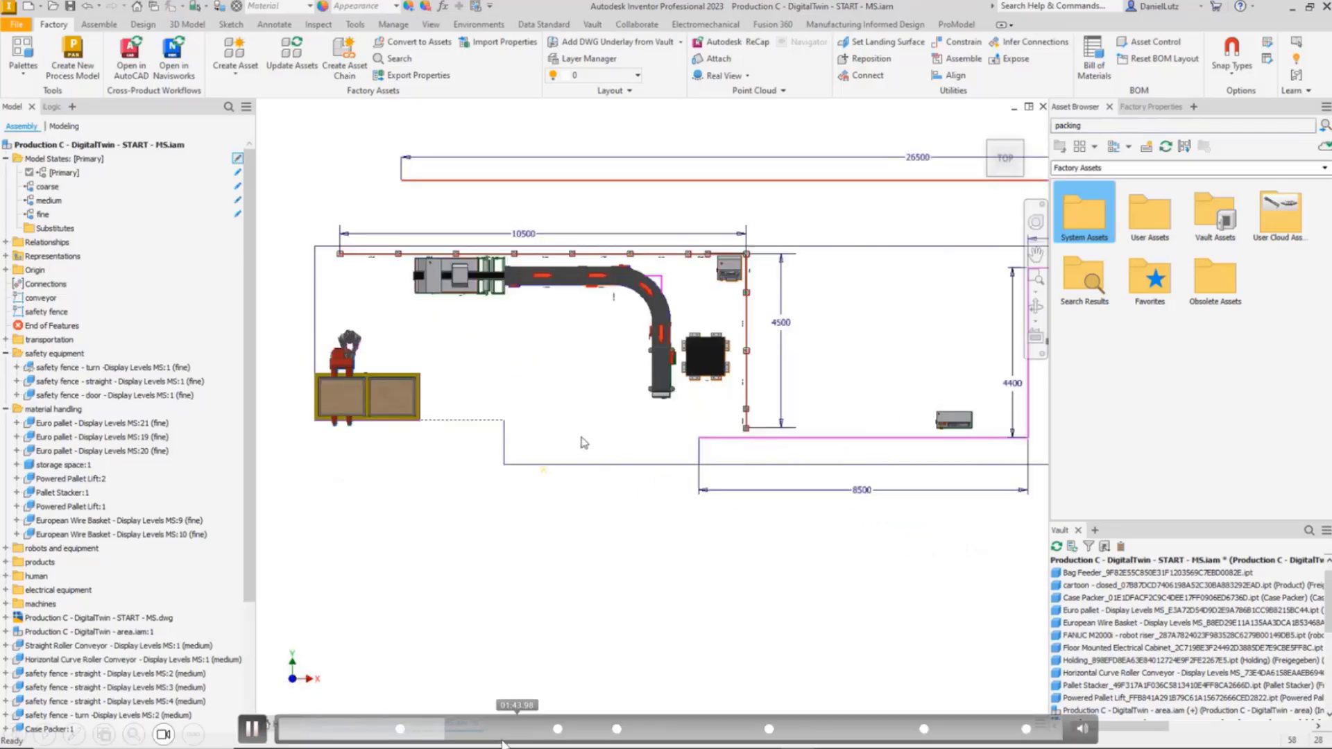
drag(509, 731, 837, 736)
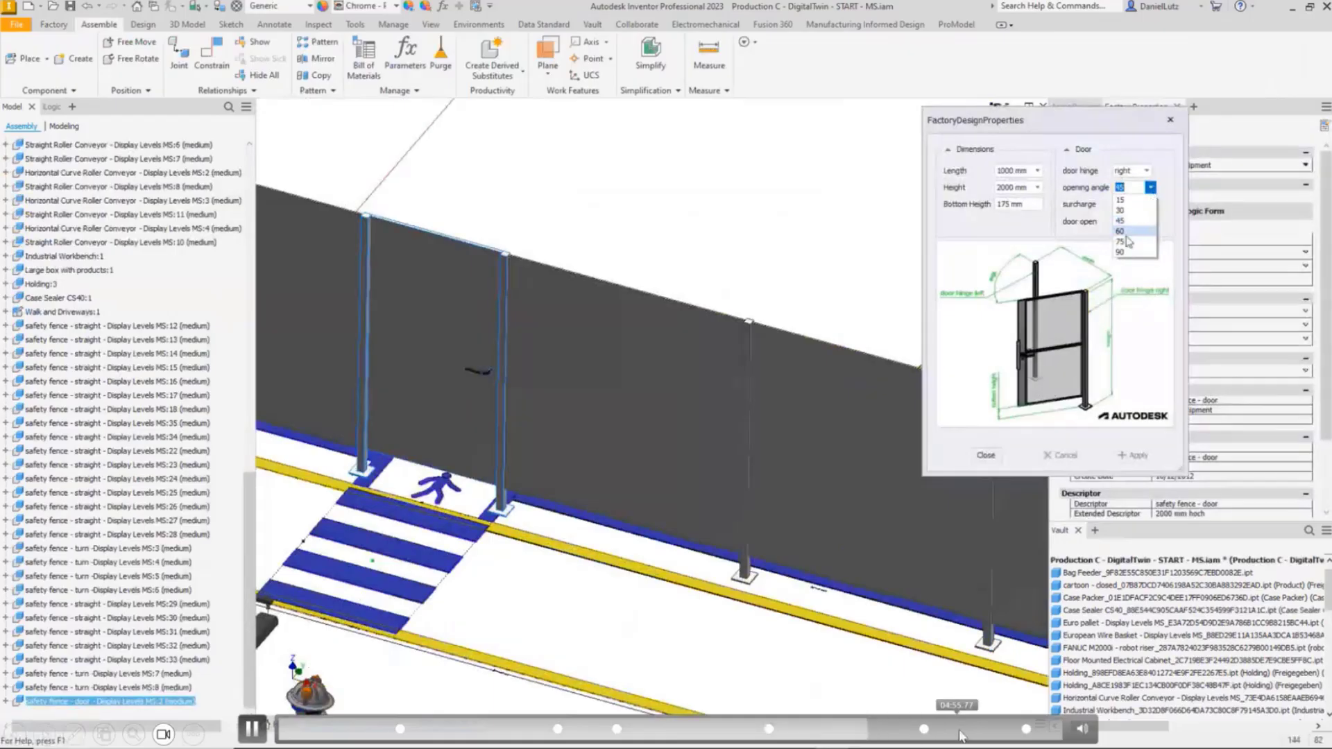
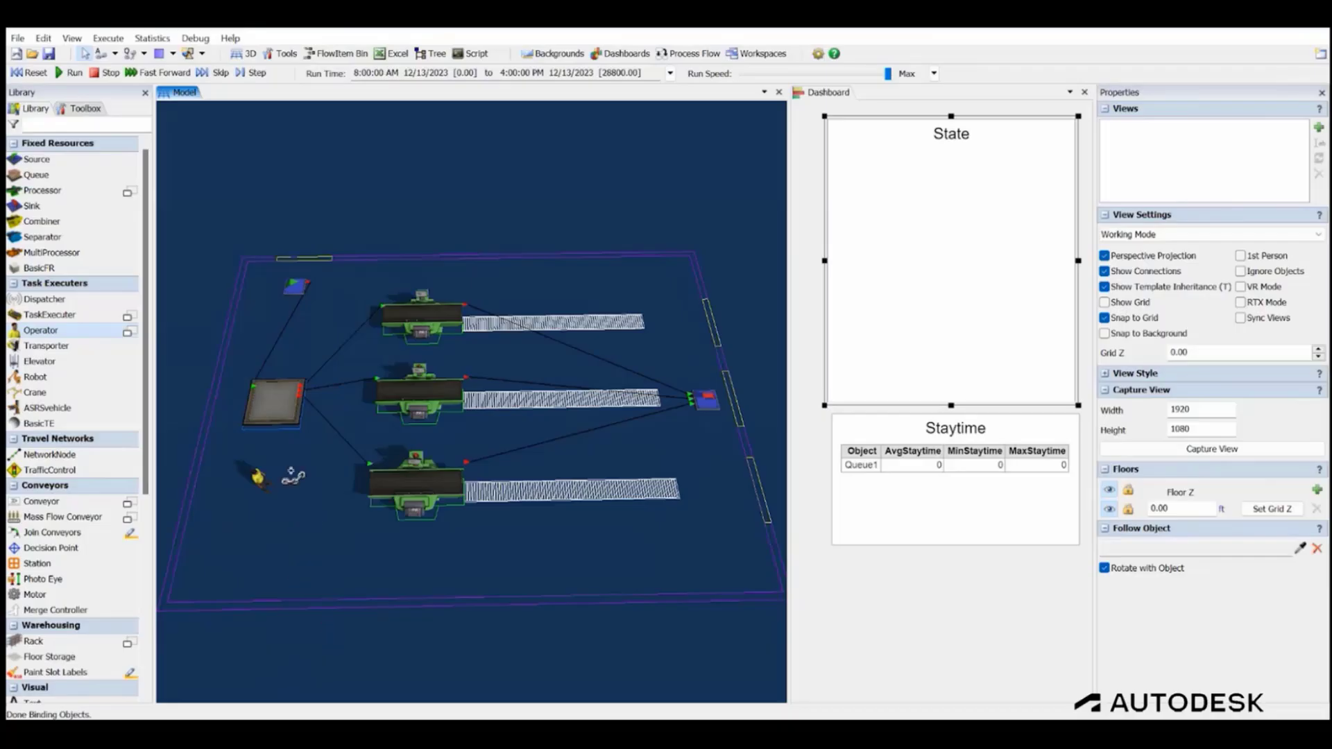
In FlexSim, connect the operator to the queue with a center port connection.
click(258, 478)
drag(258, 479, 266, 411)
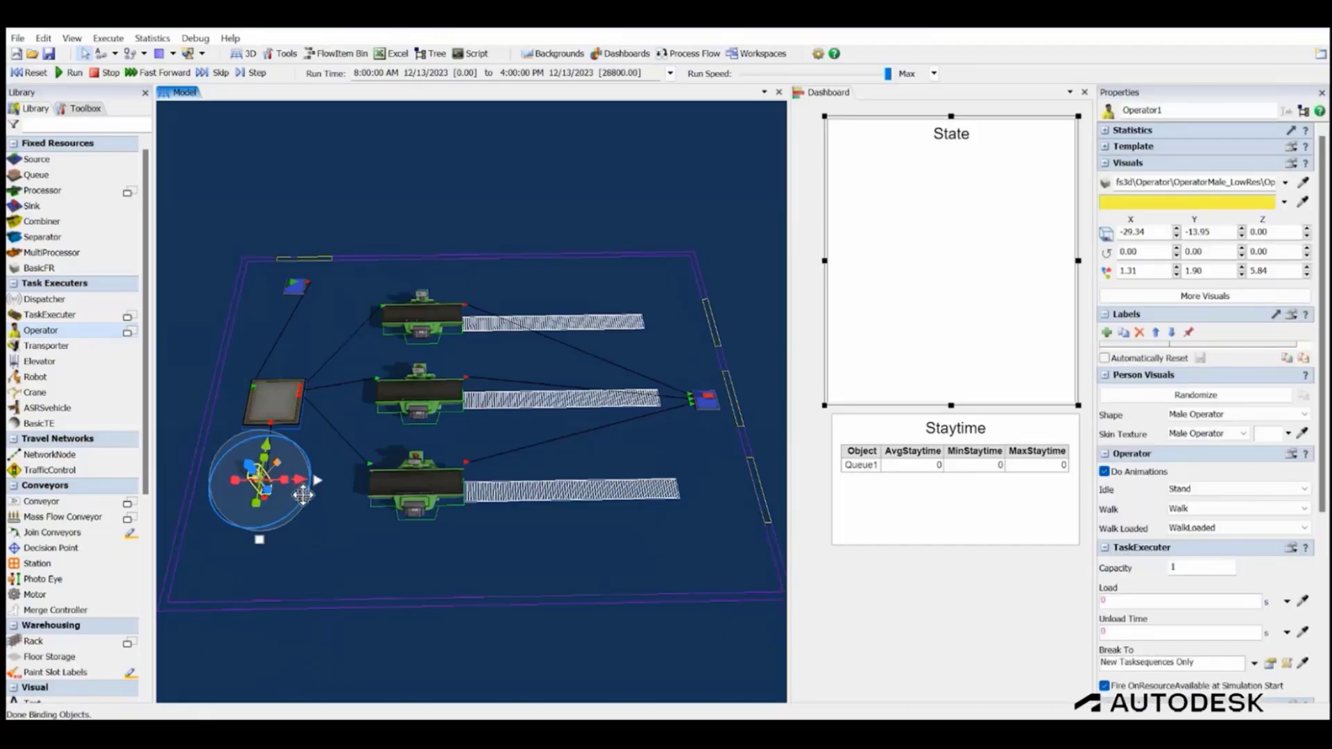
click(318, 552)
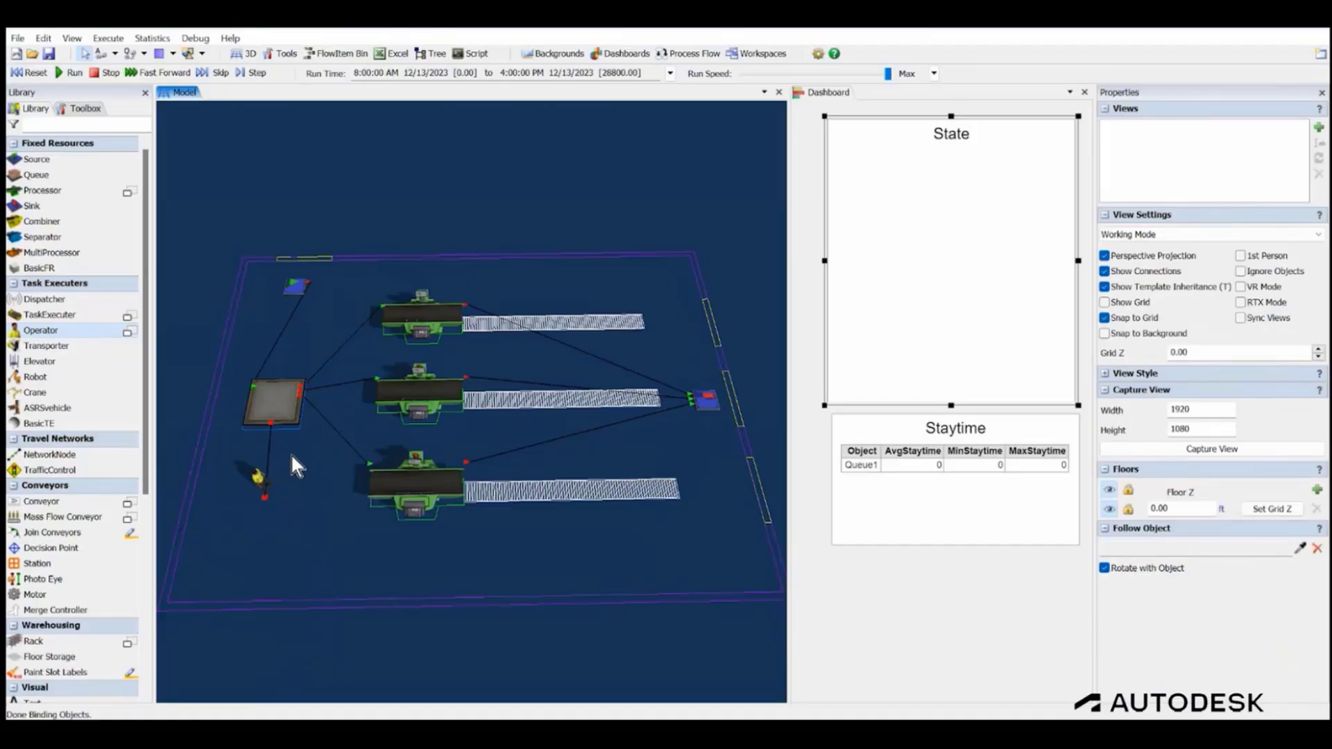
Enable Use Transport in the queue's output, keeping current.centerObjects[1] as the transport reference.
click(282, 403)
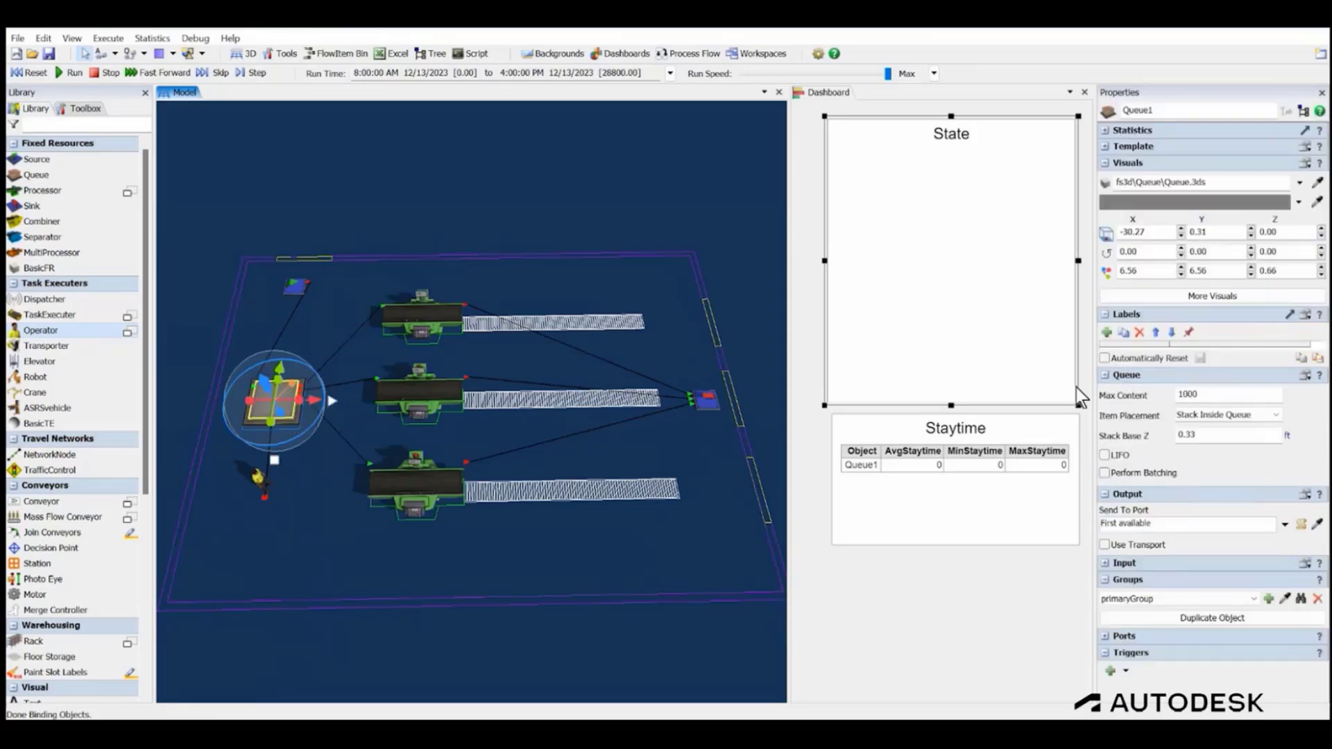
click(1104, 545)
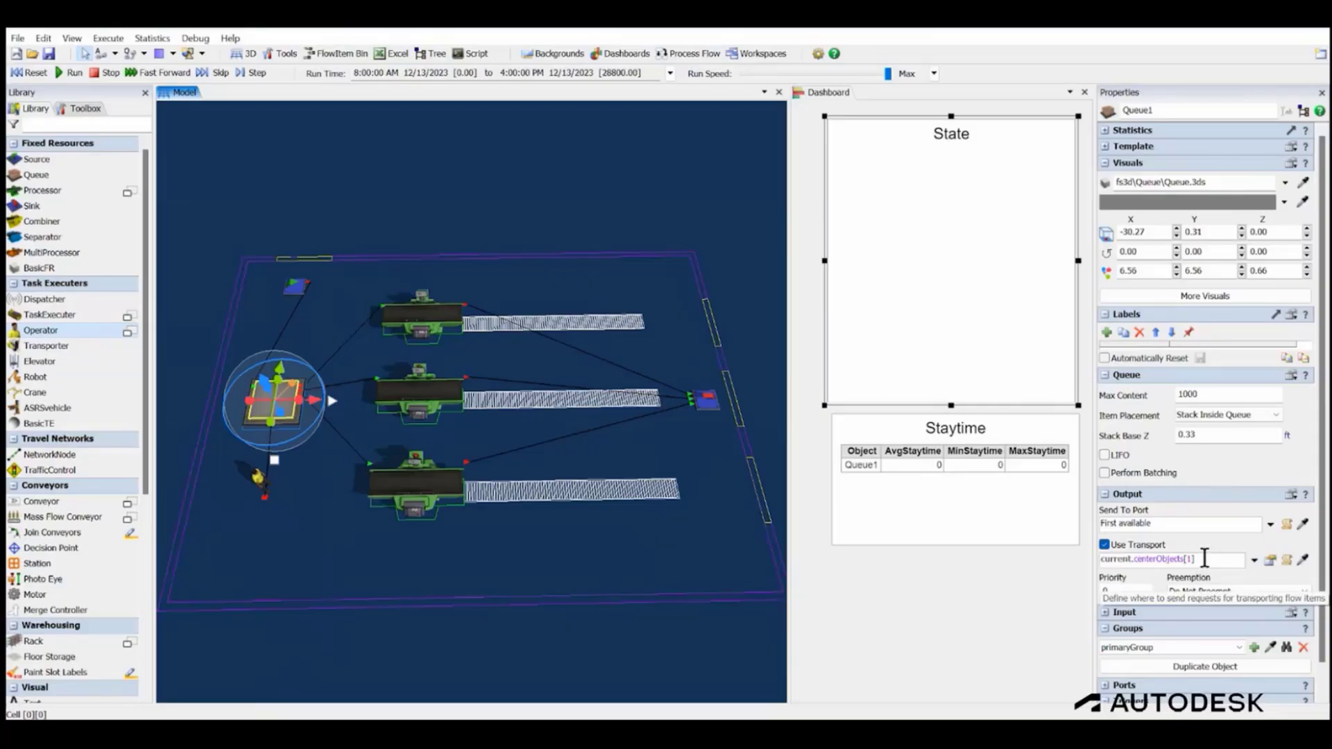
drag(1204, 558, 1083, 561)
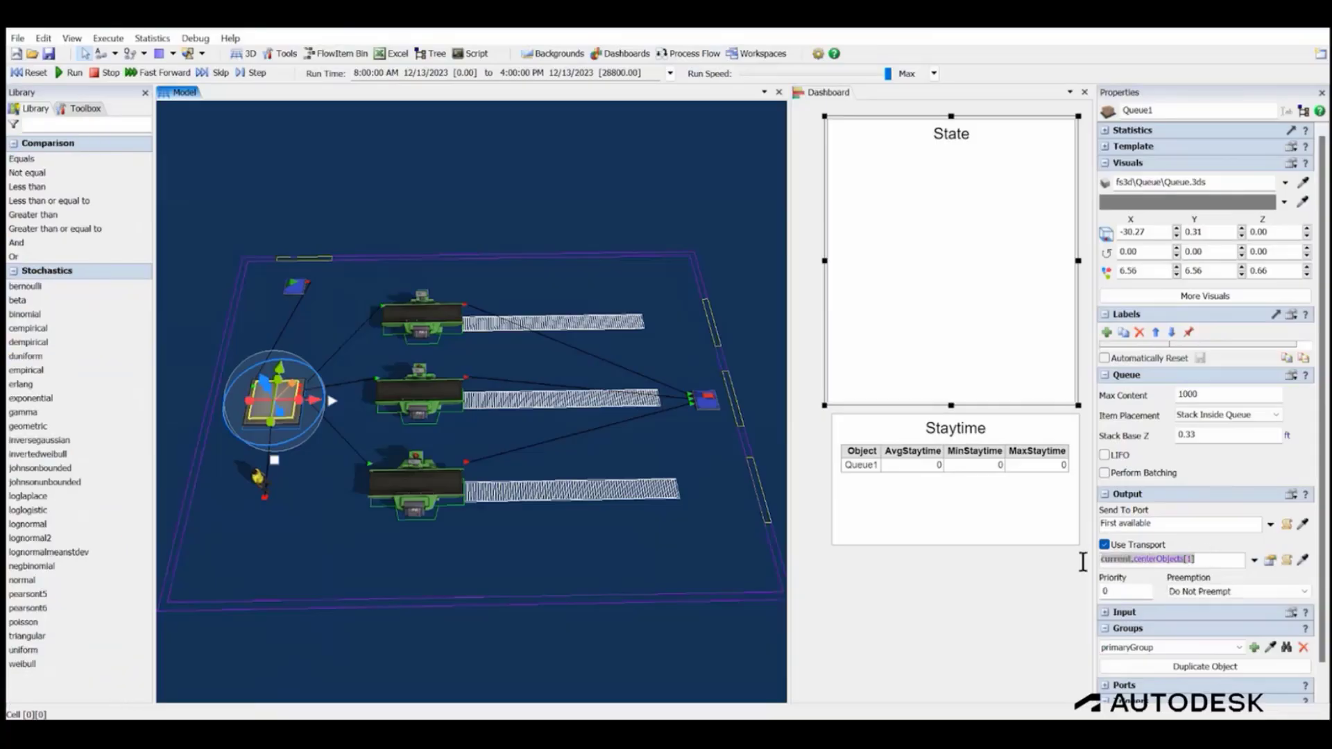
click(1214, 559)
click(315, 519)
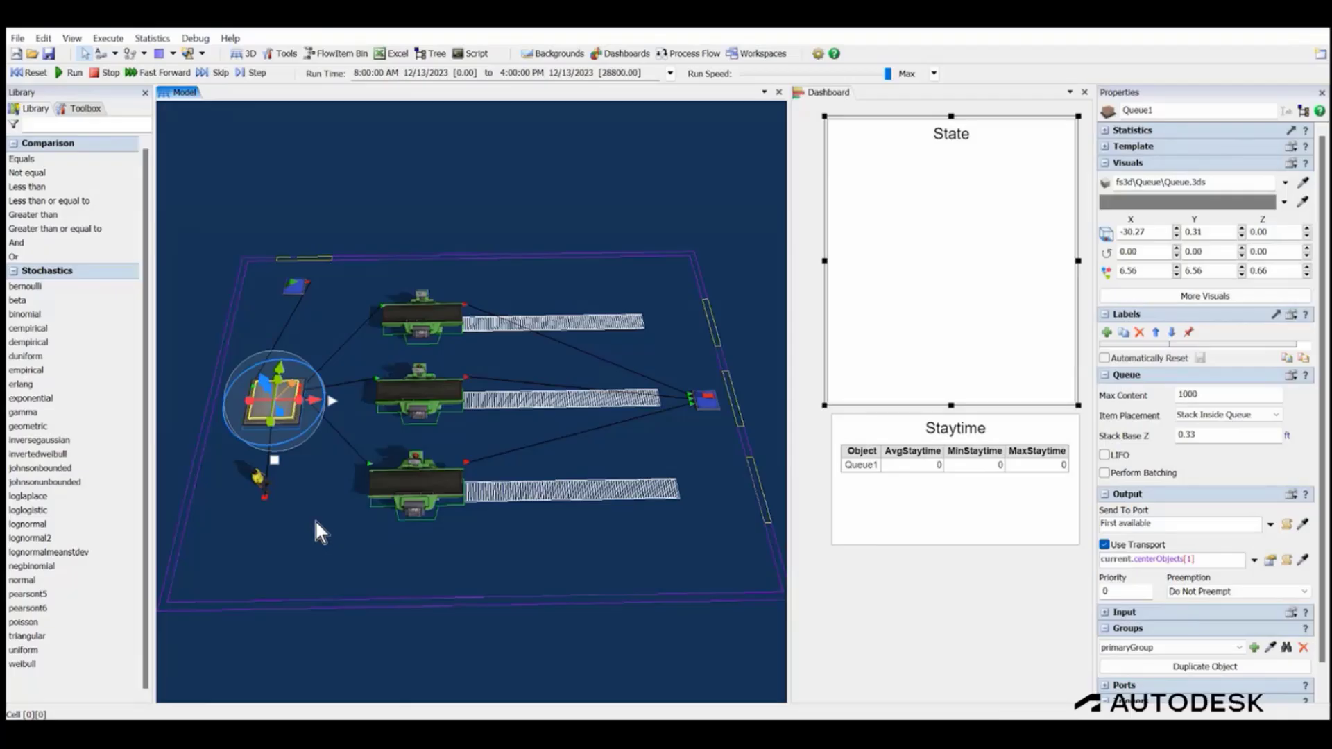
Add the operator to the objects of the State chart on the dashboard by sampling it in the model.
click(981, 240)
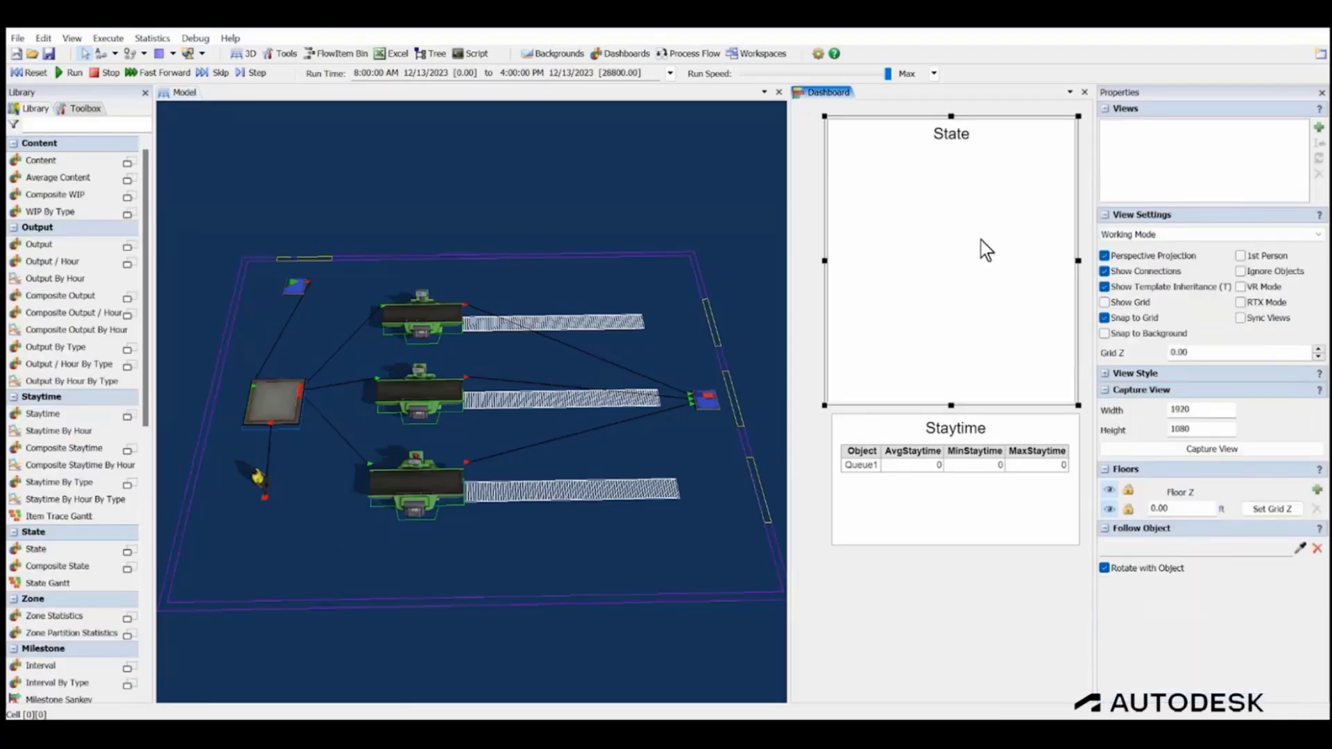
click(1134, 156)
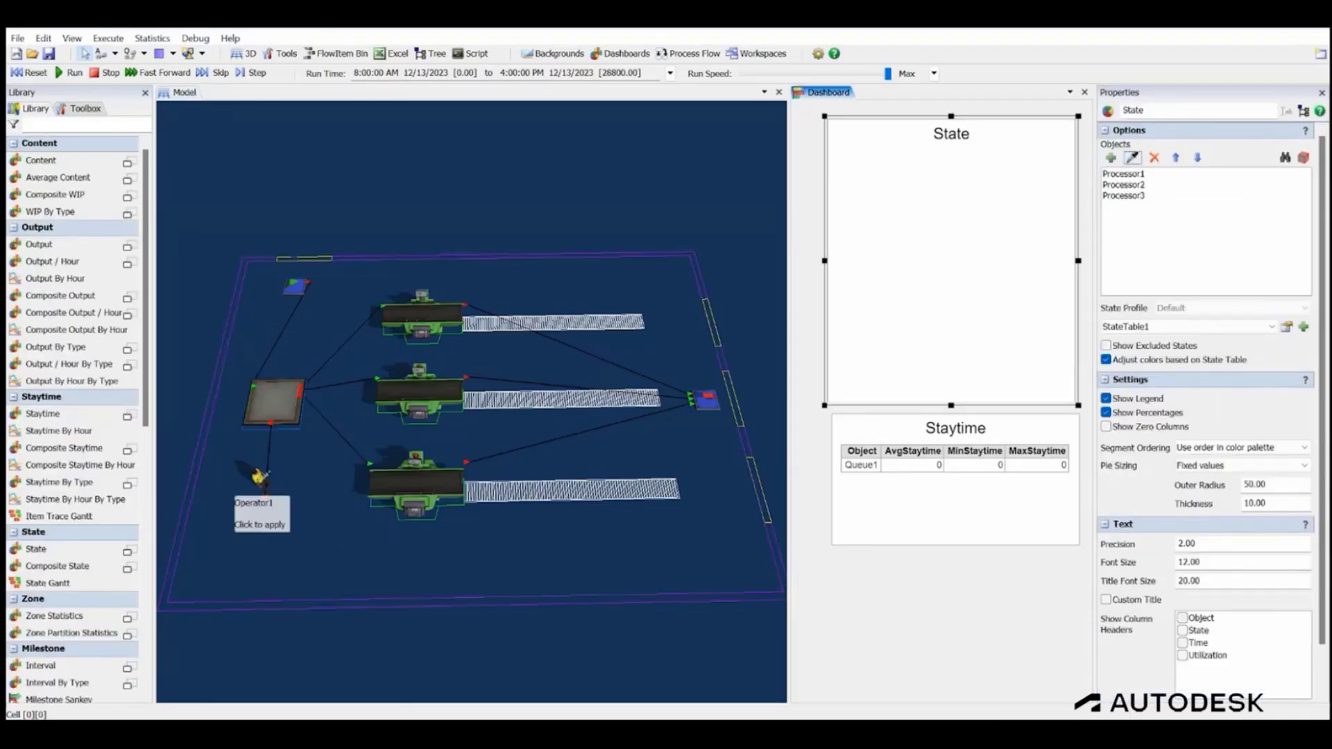
click(258, 478)
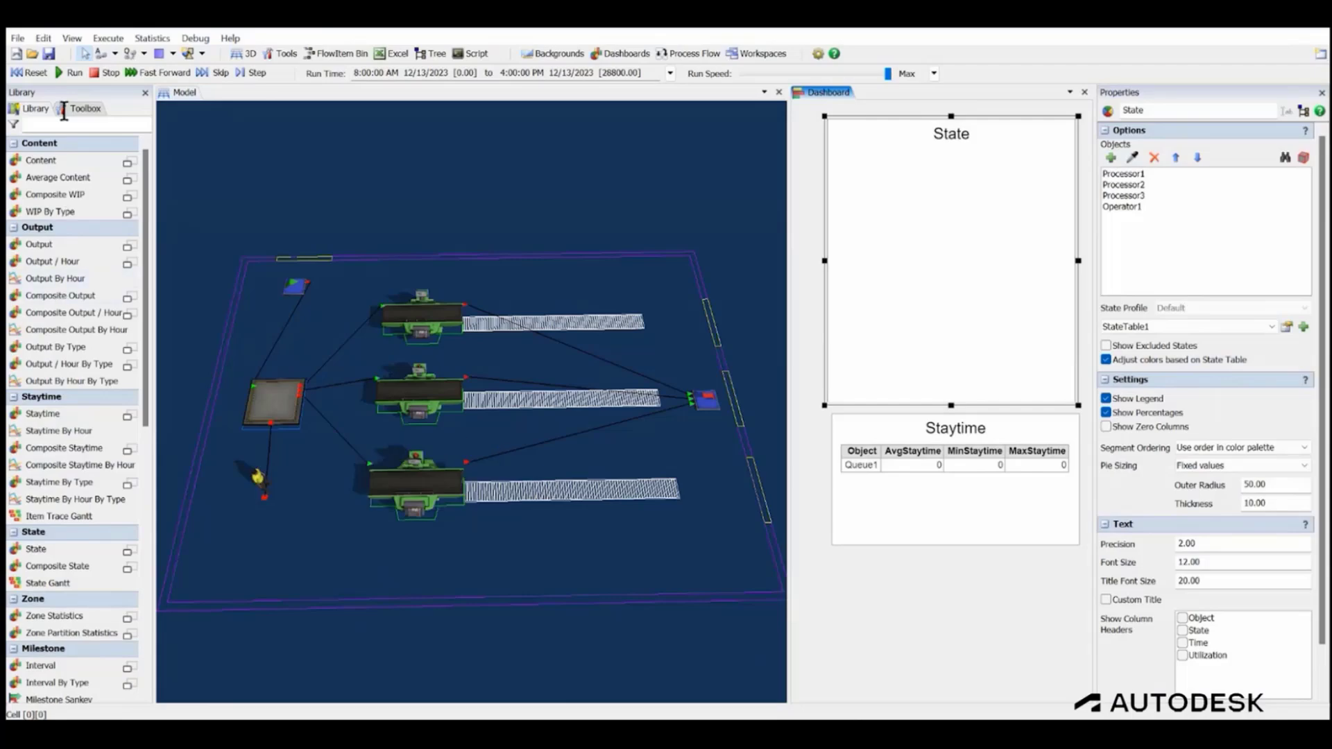
Reset the model and run the simulation at maximum speed through to 4:00 PM.
click(32, 72)
click(84, 72)
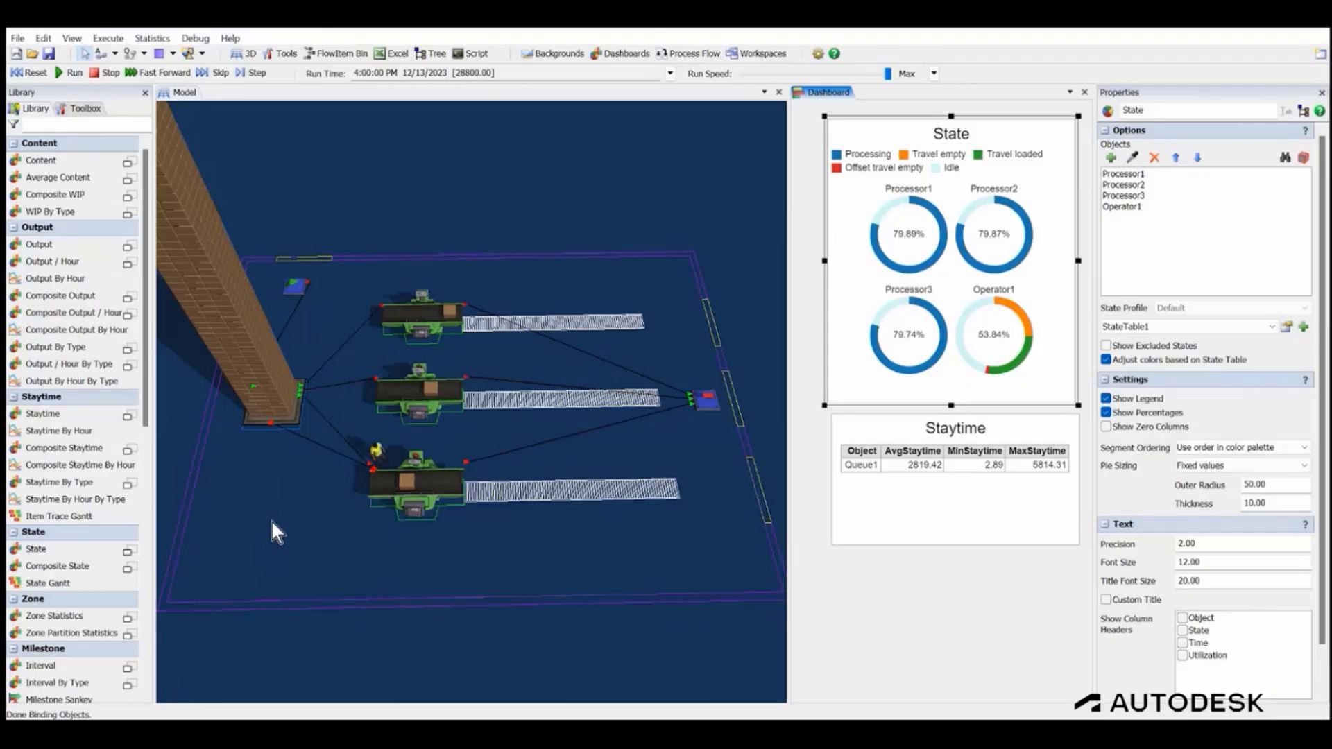
Reset the model, reduce the run speed to 12.58 and run the simulation, stopping and resetting it after observing the operator.
click(29, 72)
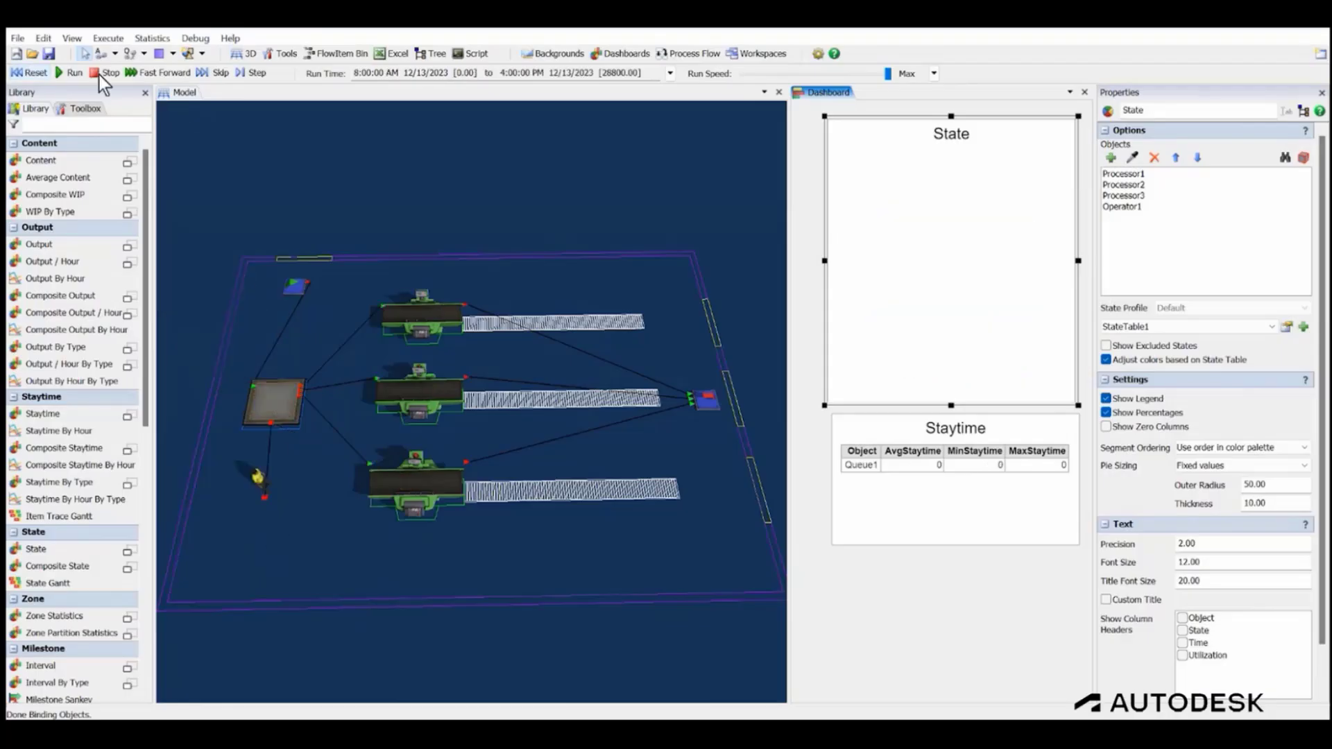
drag(889, 73, 759, 79)
click(73, 73)
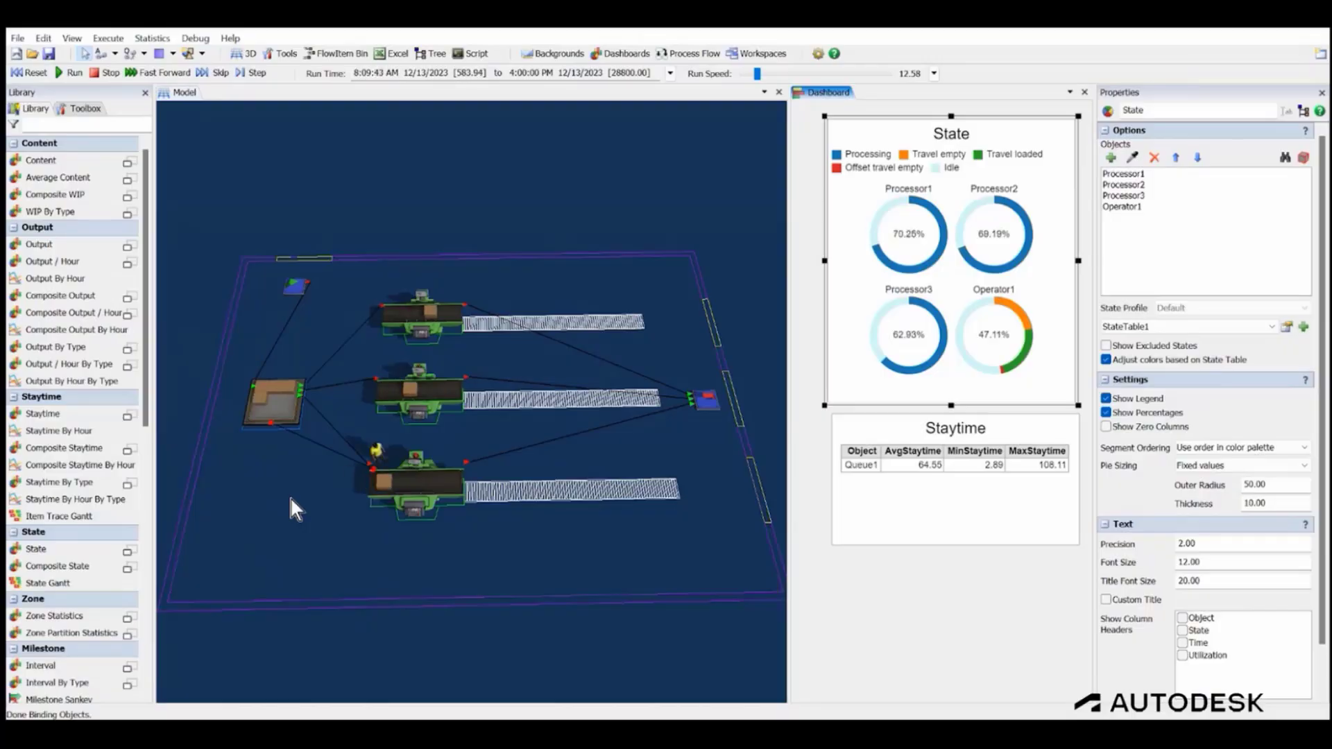
click(104, 70)
click(26, 72)
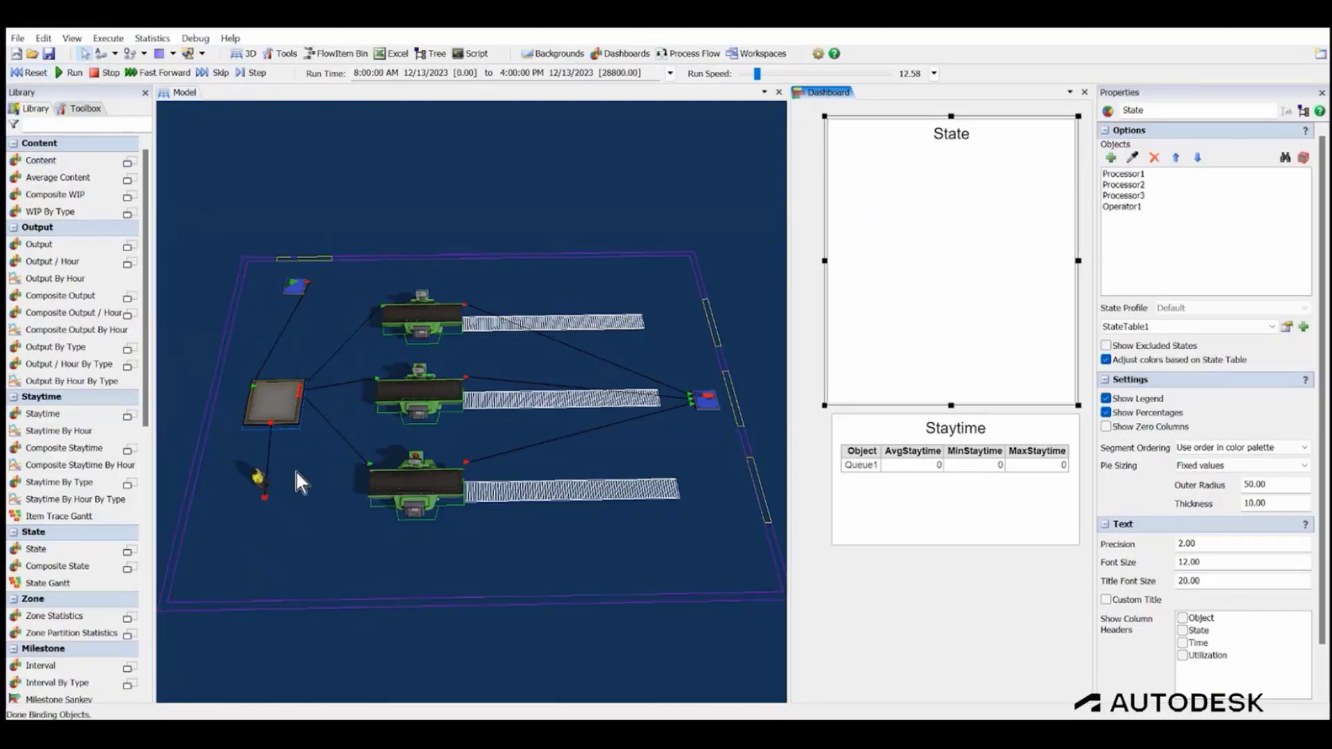
Add an On Unload trigger to the operator.
click(261, 482)
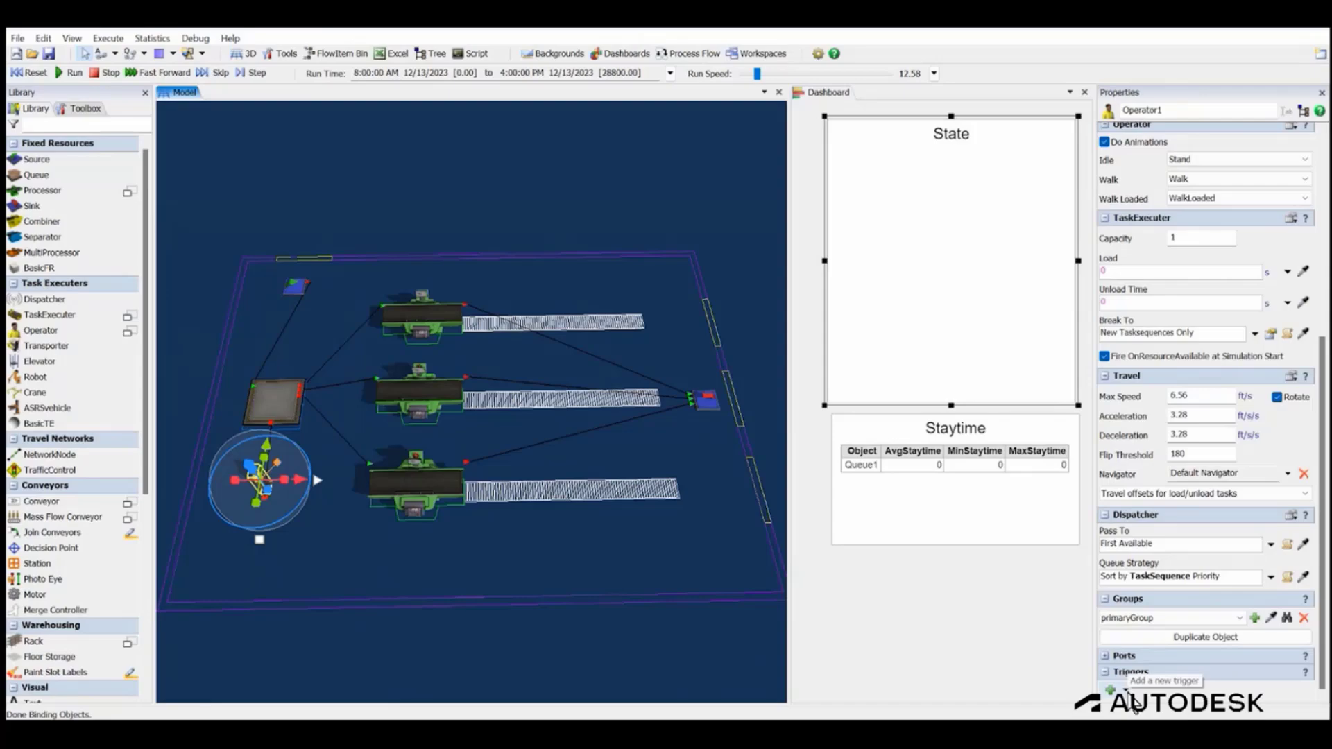
click(1127, 692)
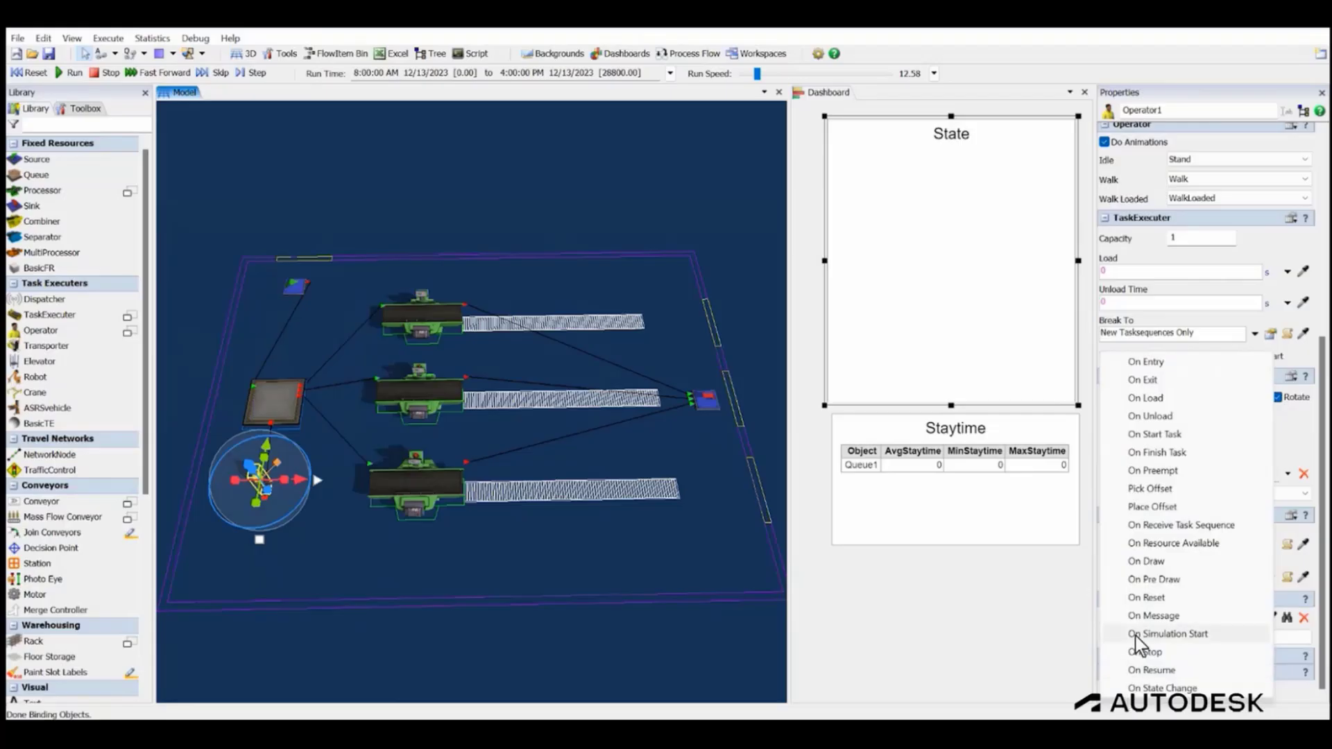
click(1176, 417)
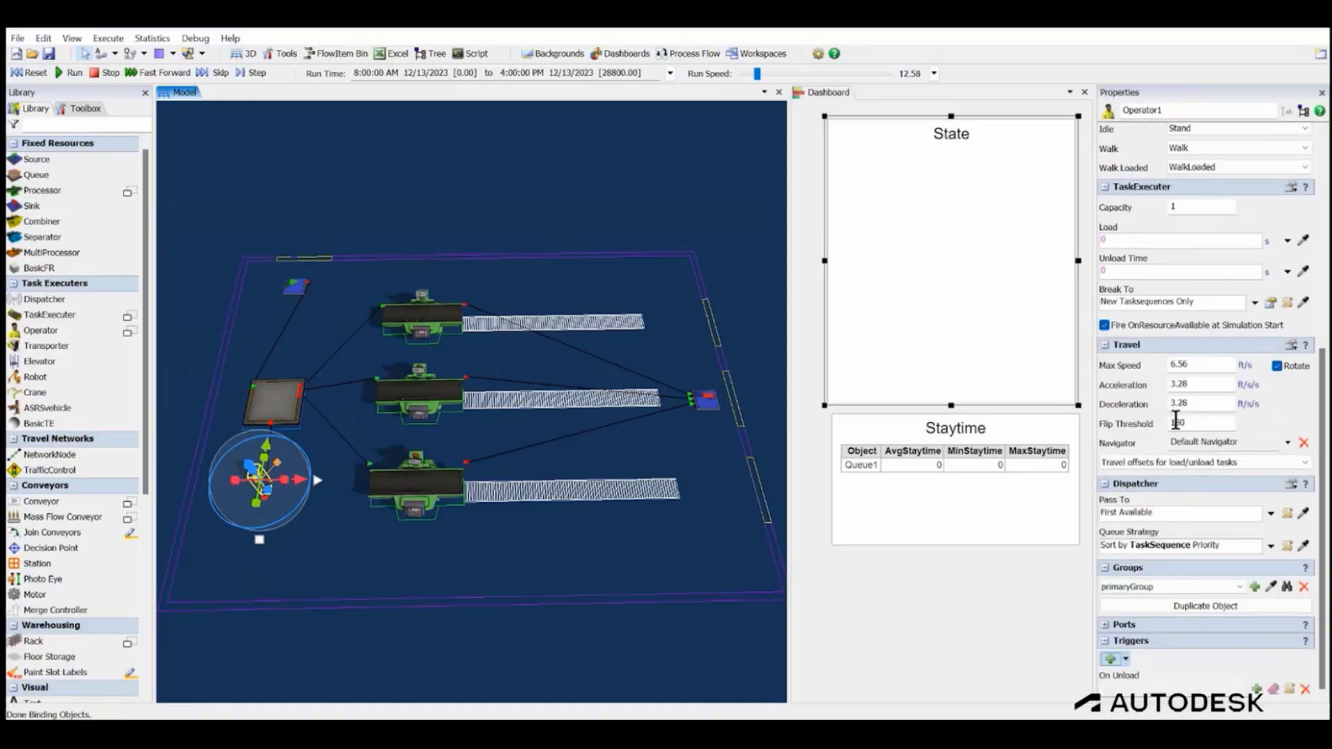
Add a Travel to an Object action to the On Unload trigger, with destination current.centerObjects[1] and condition 1.
click(1259, 693)
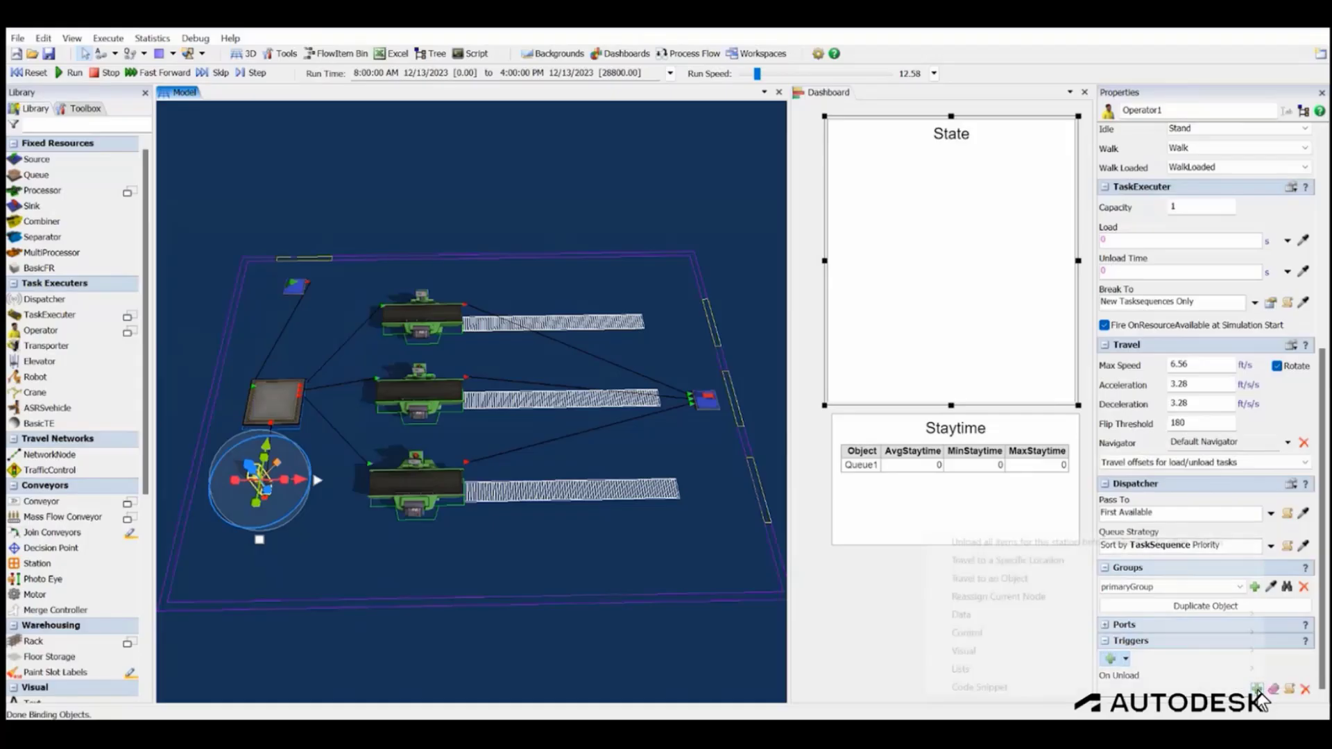
click(993, 579)
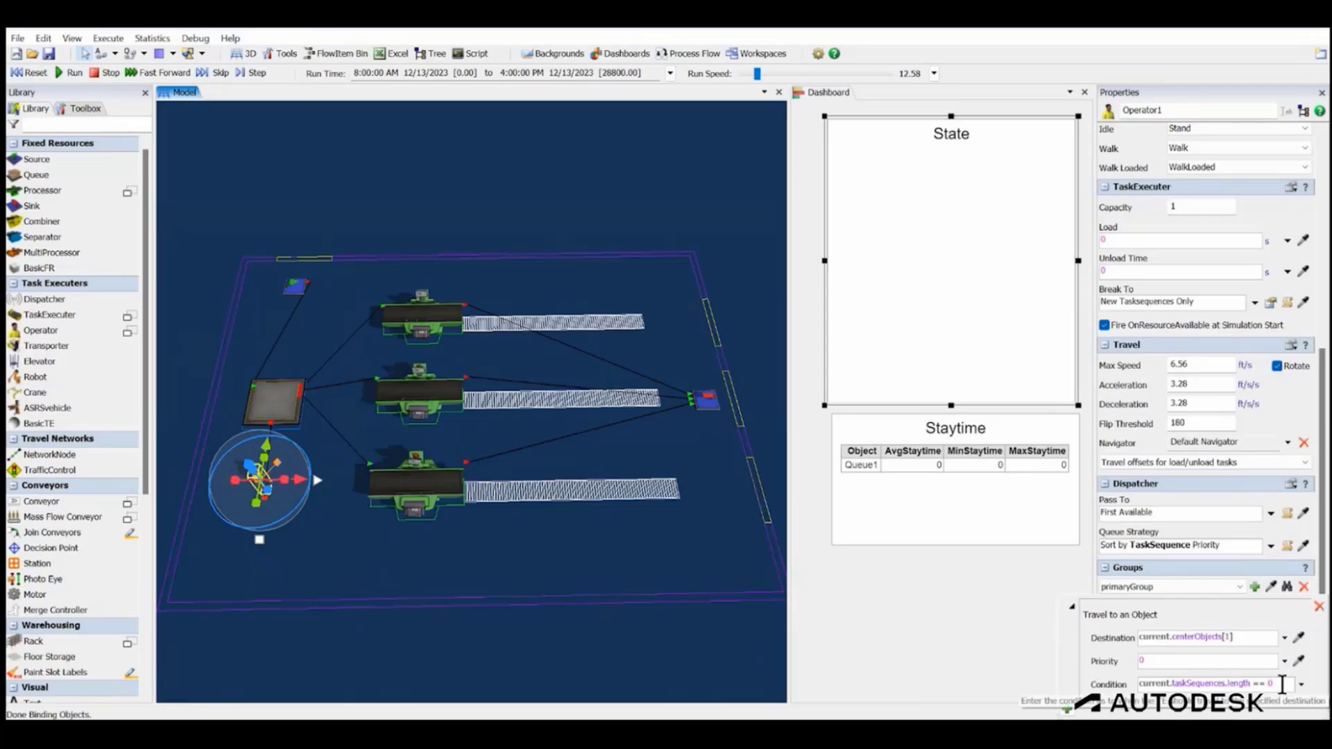
drag(1283, 683, 1130, 678)
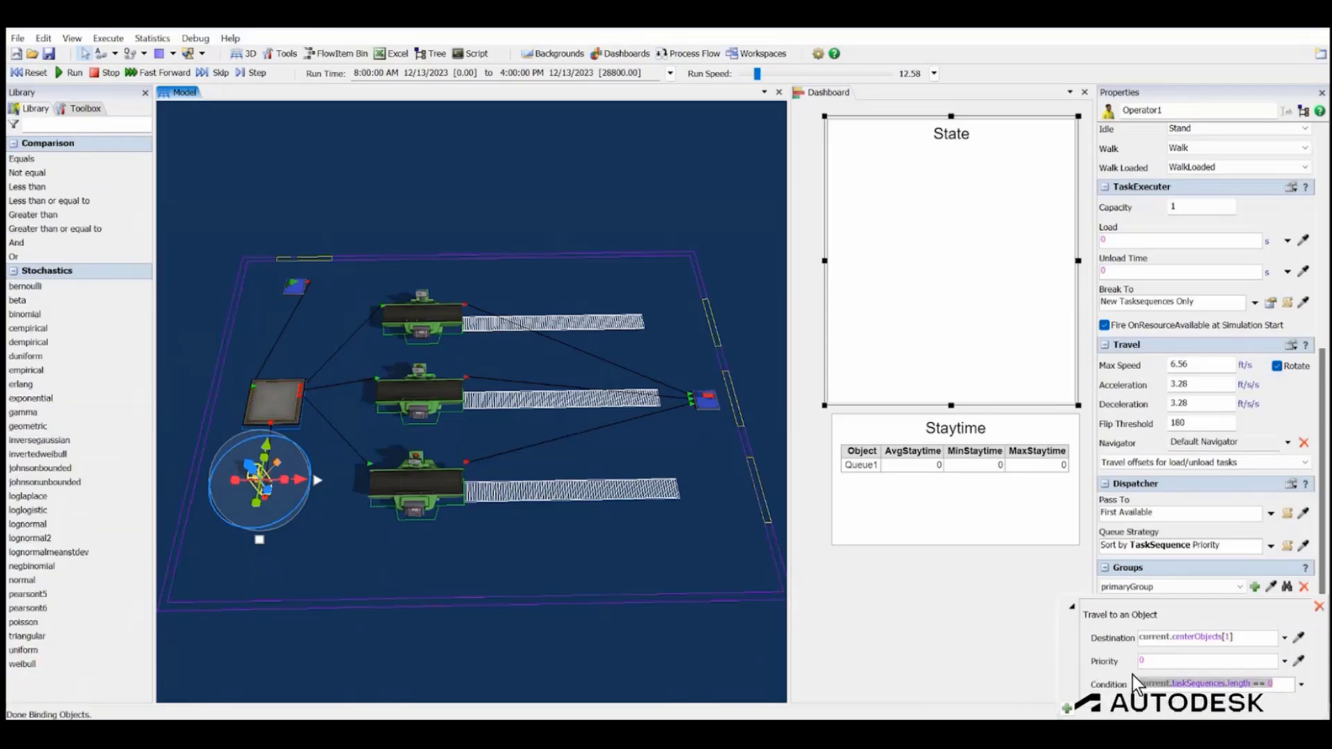
text(1)
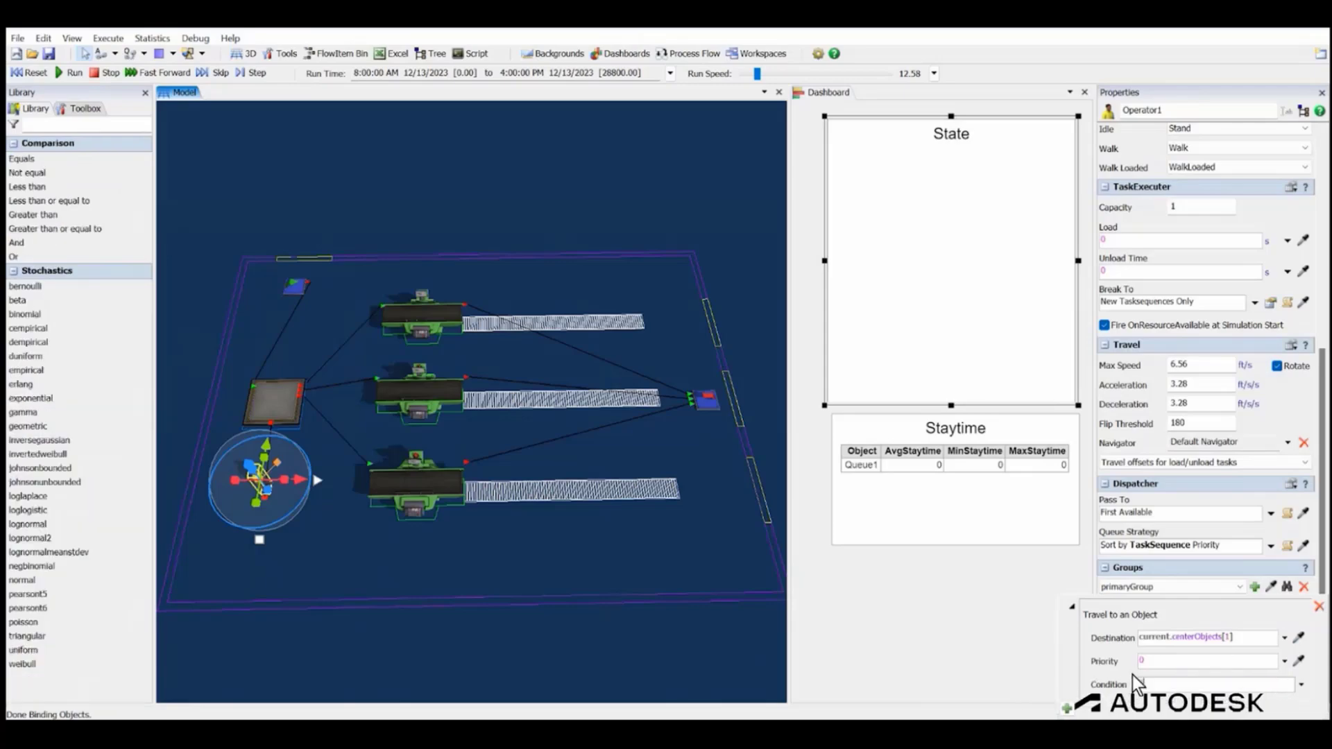
click(1073, 680)
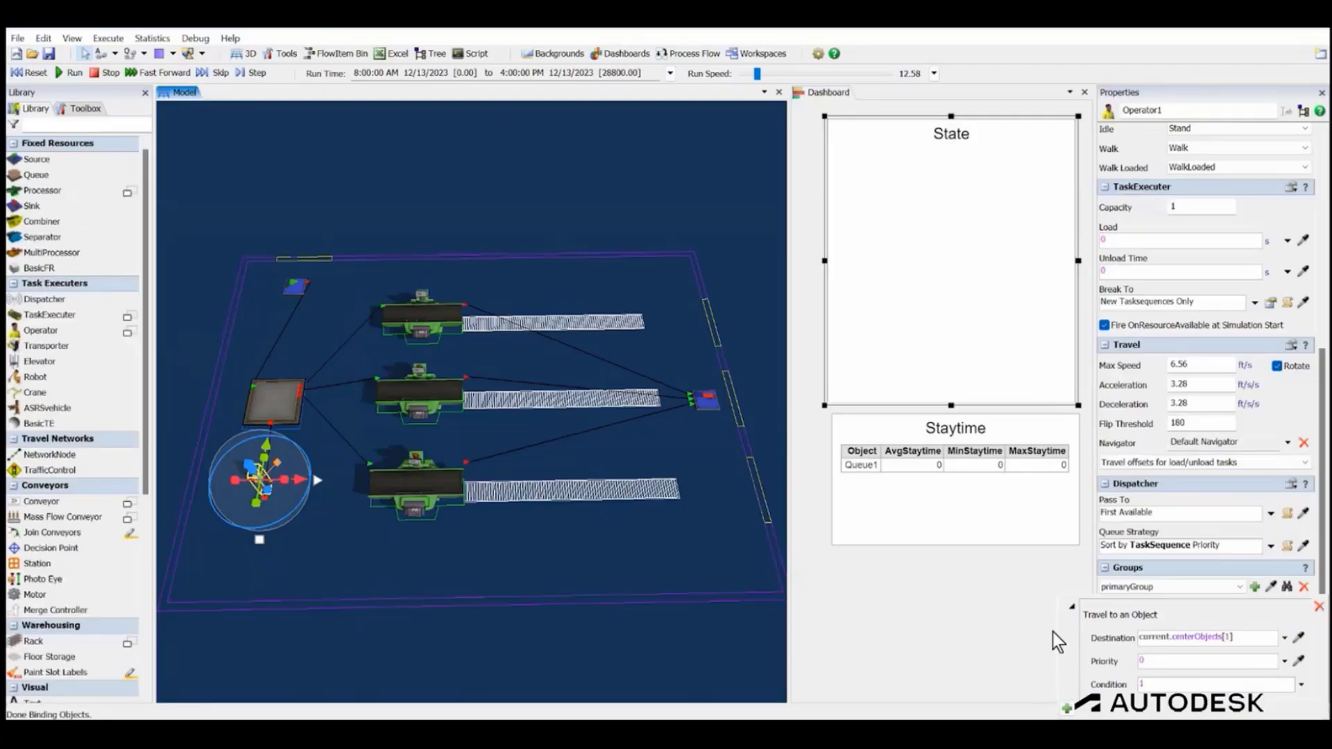
Reset the model and run it with the operator's new travel trigger, raising the run speed to maximum until 4:00 PM.
click(33, 72)
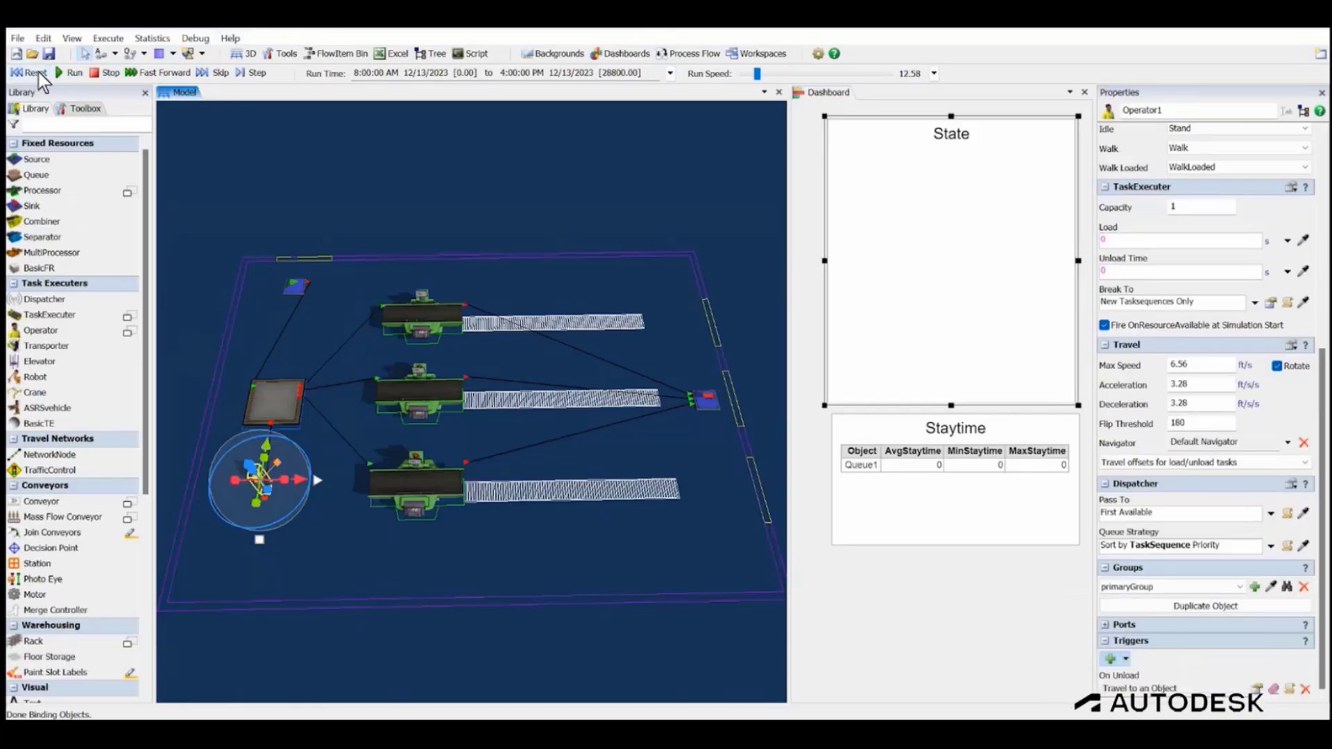
click(76, 73)
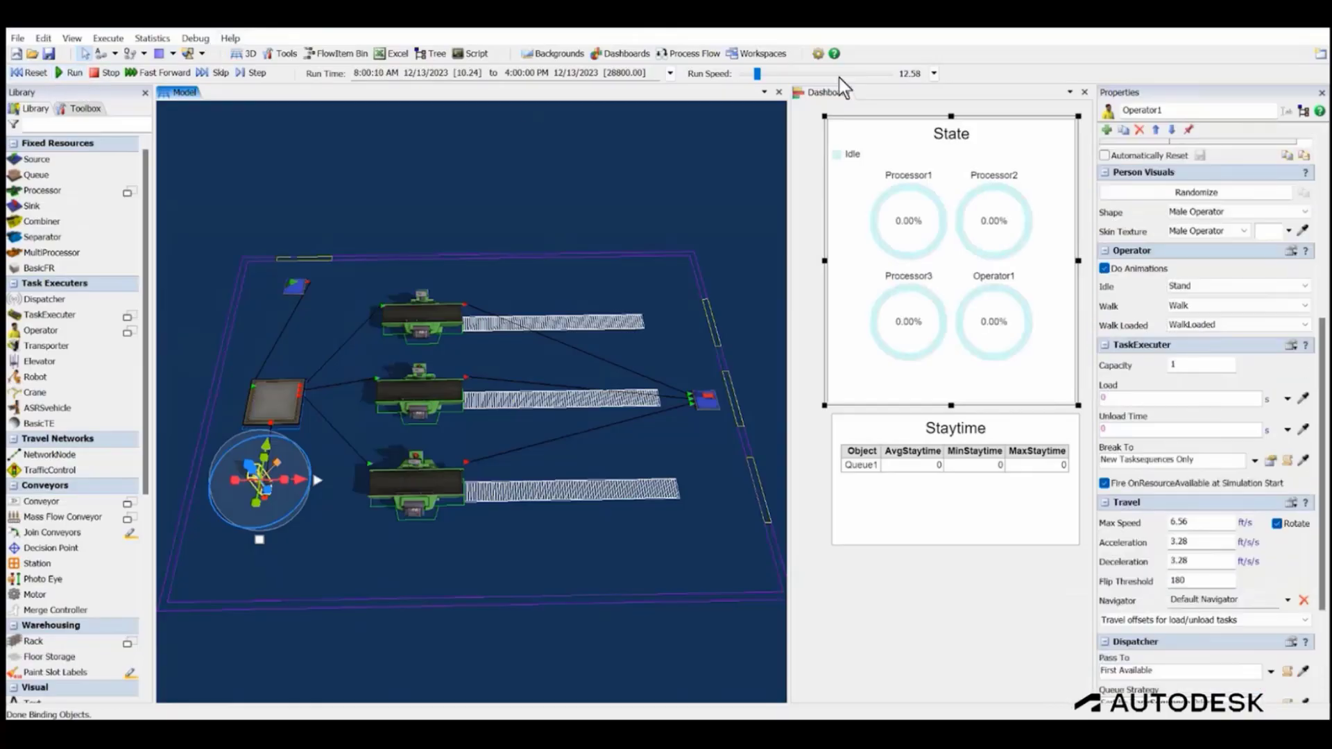
drag(757, 74, 893, 73)
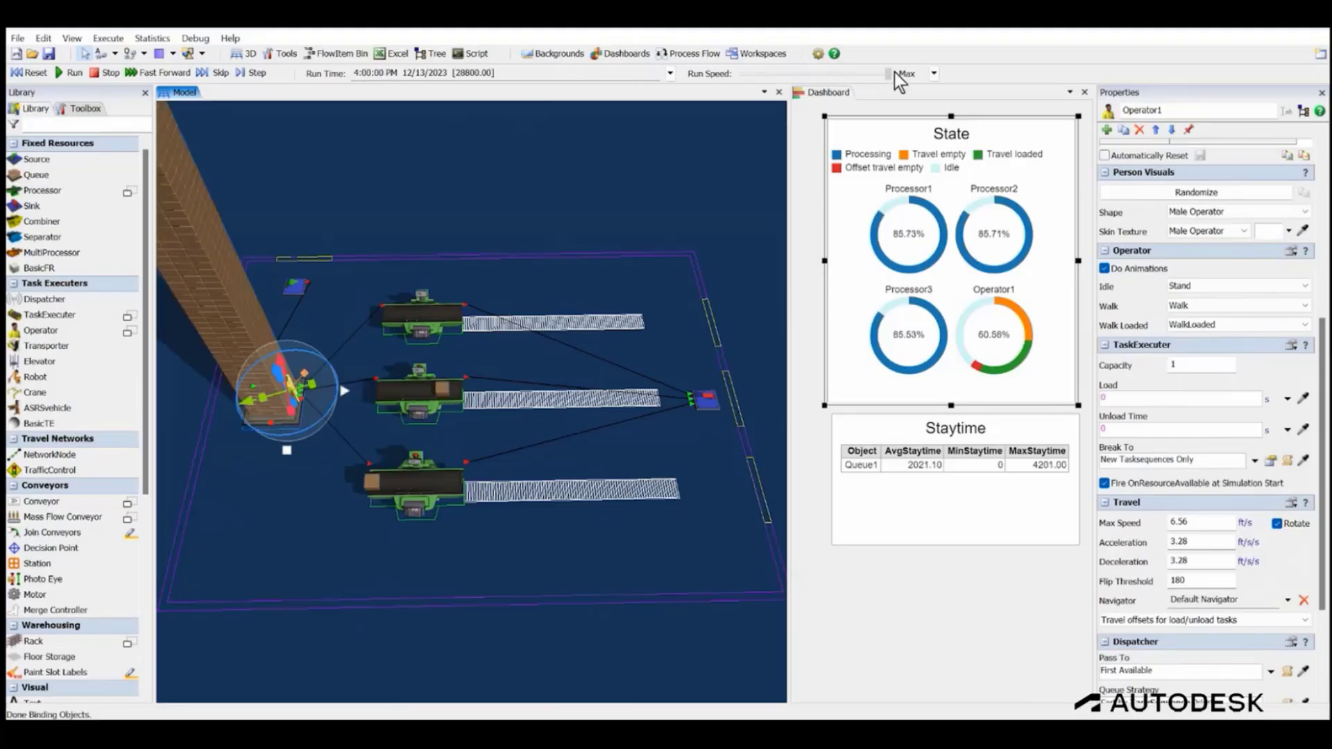
click(530, 560)
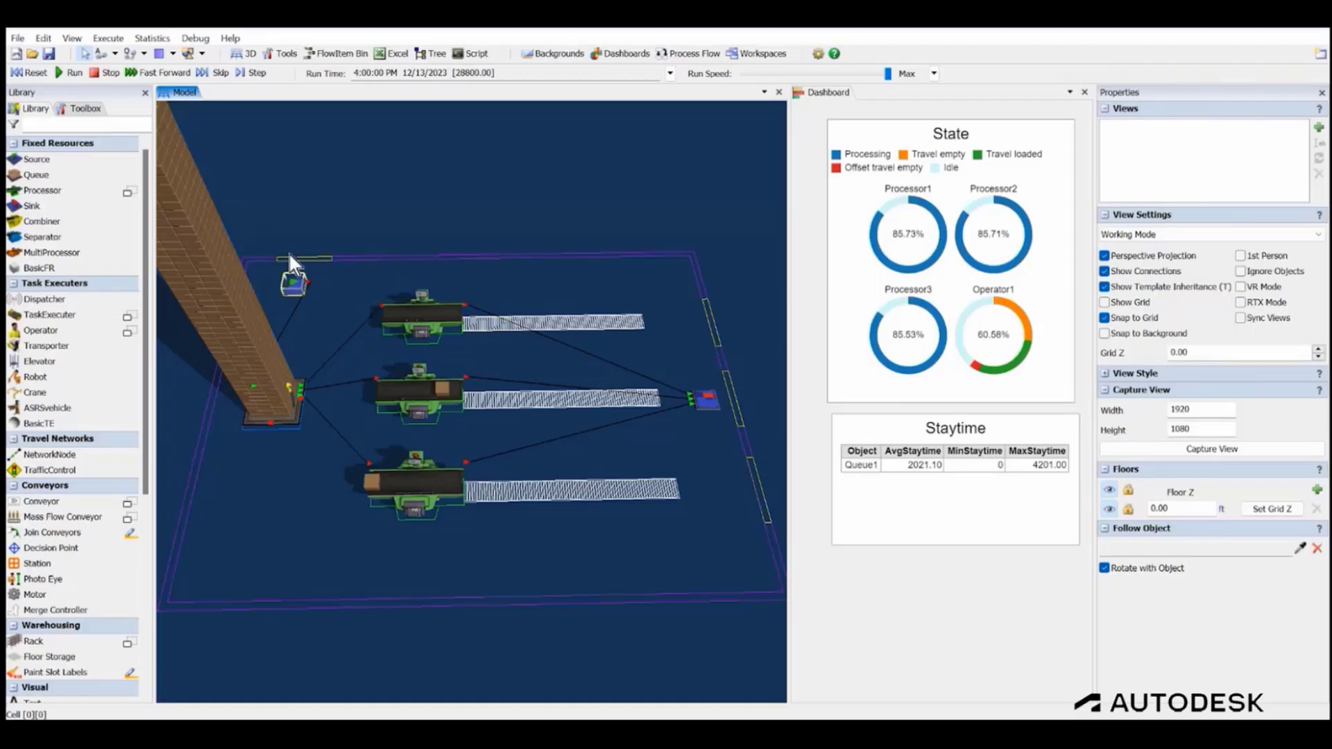
Reset the model and disconnect the main queue from all three processors.
click(33, 72)
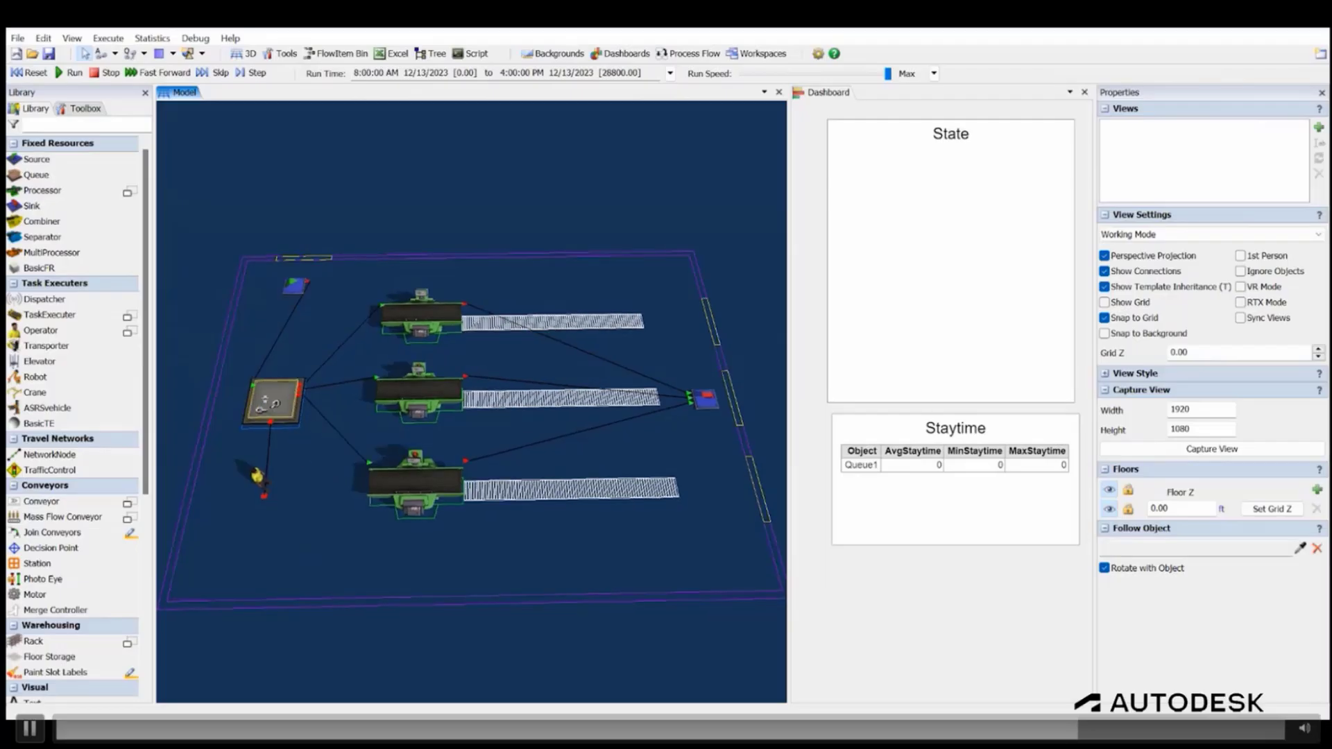
drag(274, 403, 401, 317)
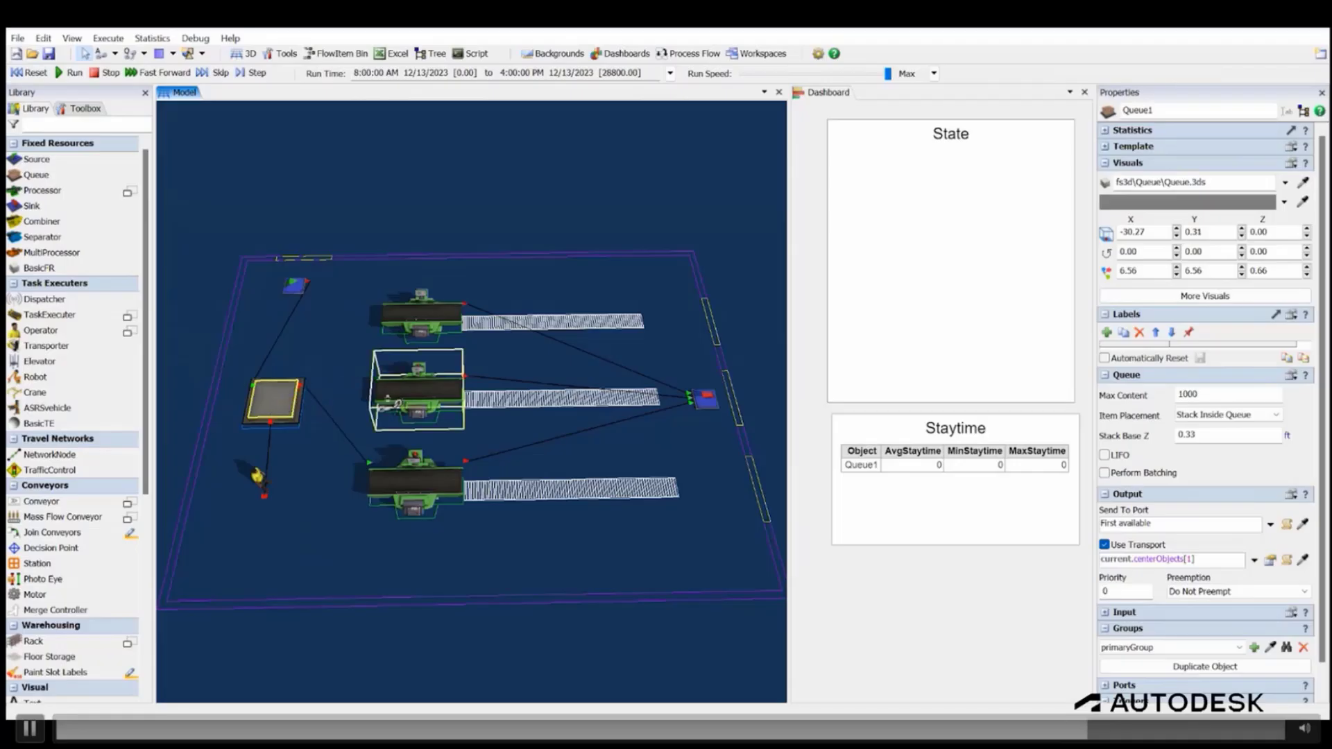
drag(292, 405, 393, 484)
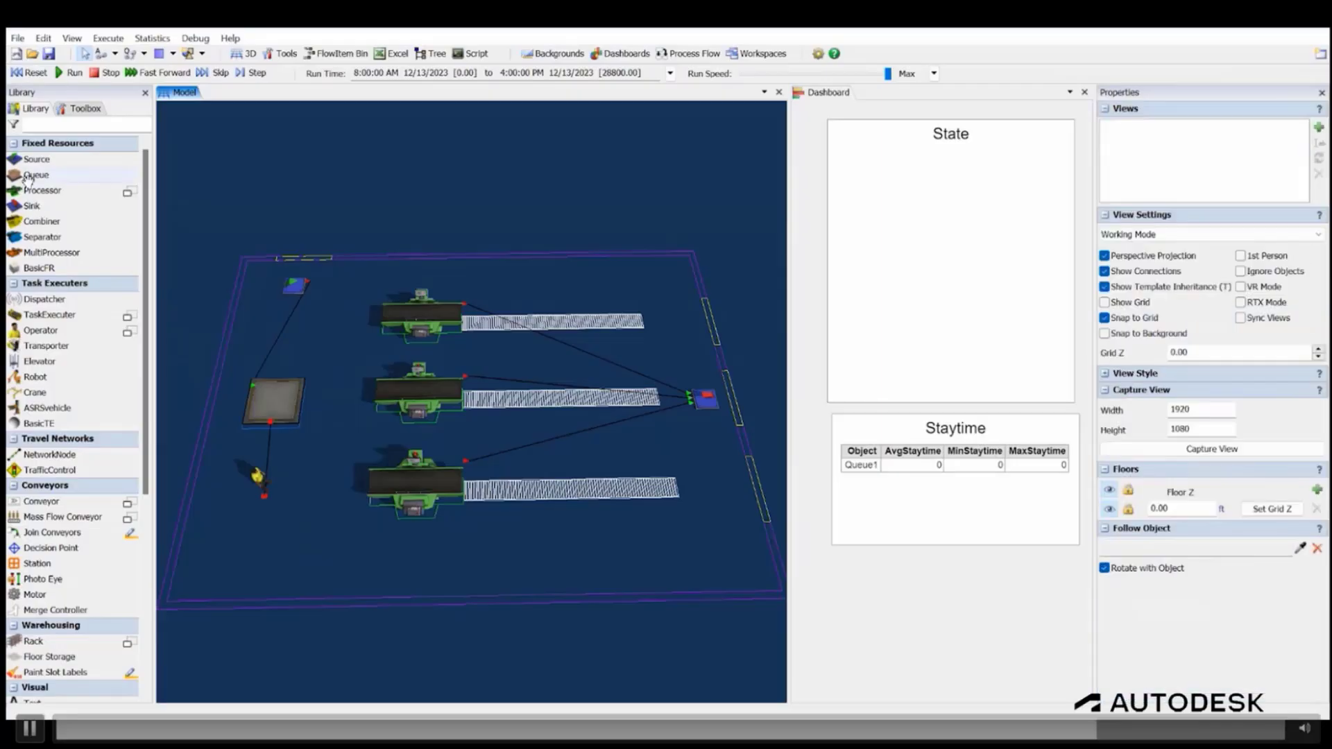
Place three new queues, one directly at the infeed end of each processor.
click(36, 175)
click(342, 311)
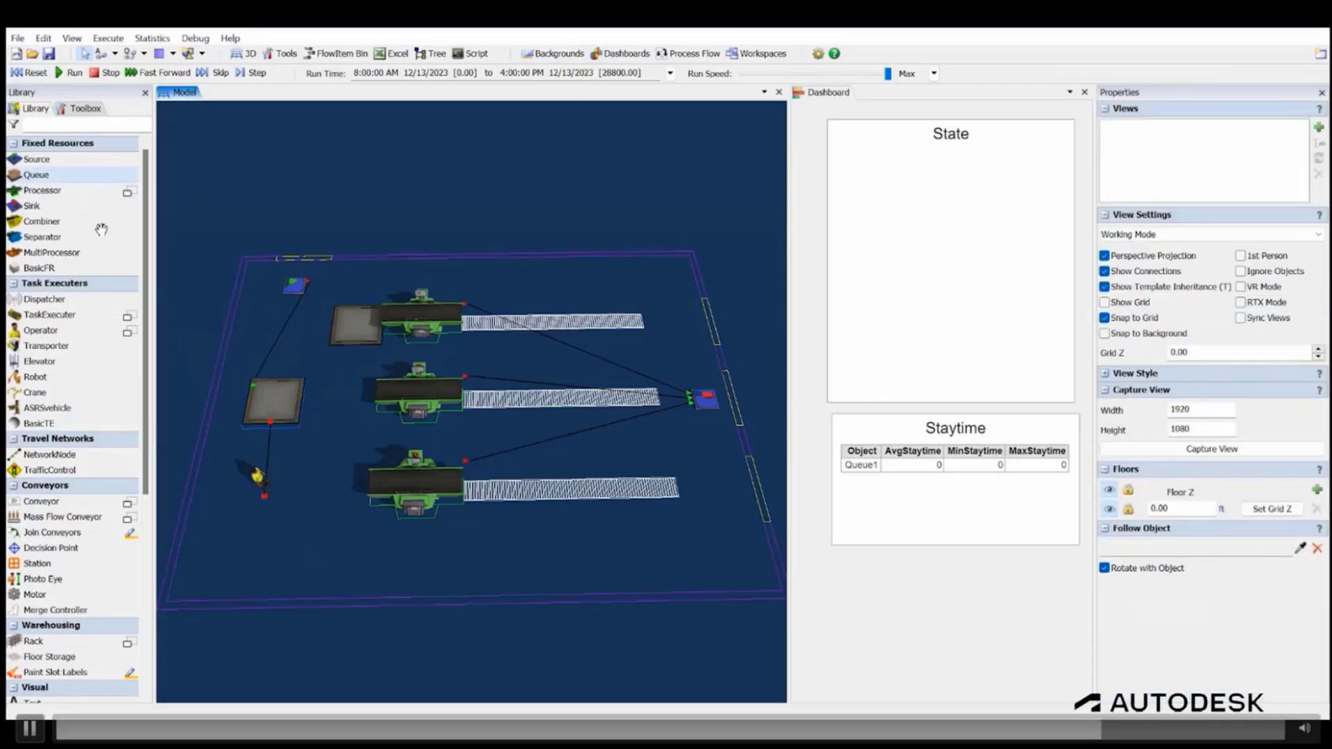
click(334, 388)
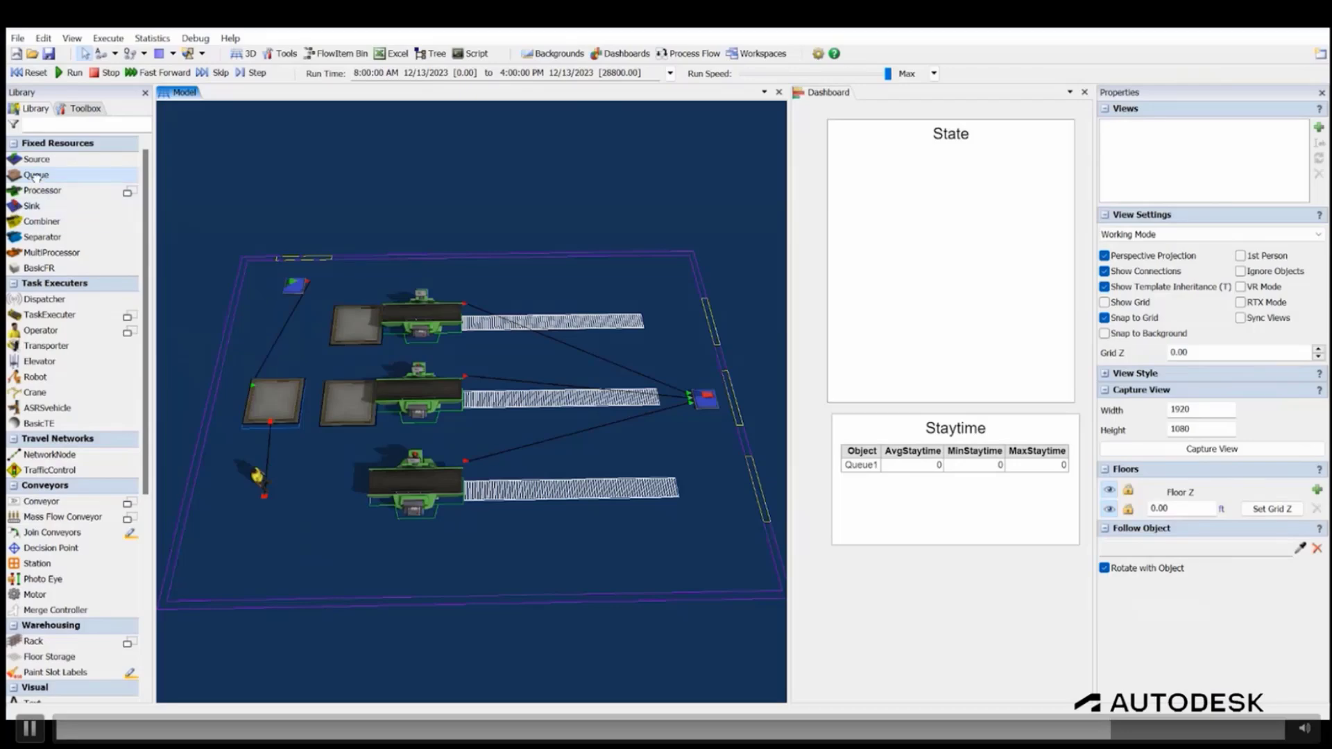
click(327, 474)
Set the Max Content of each of the three new queues to 1.
click(357, 323)
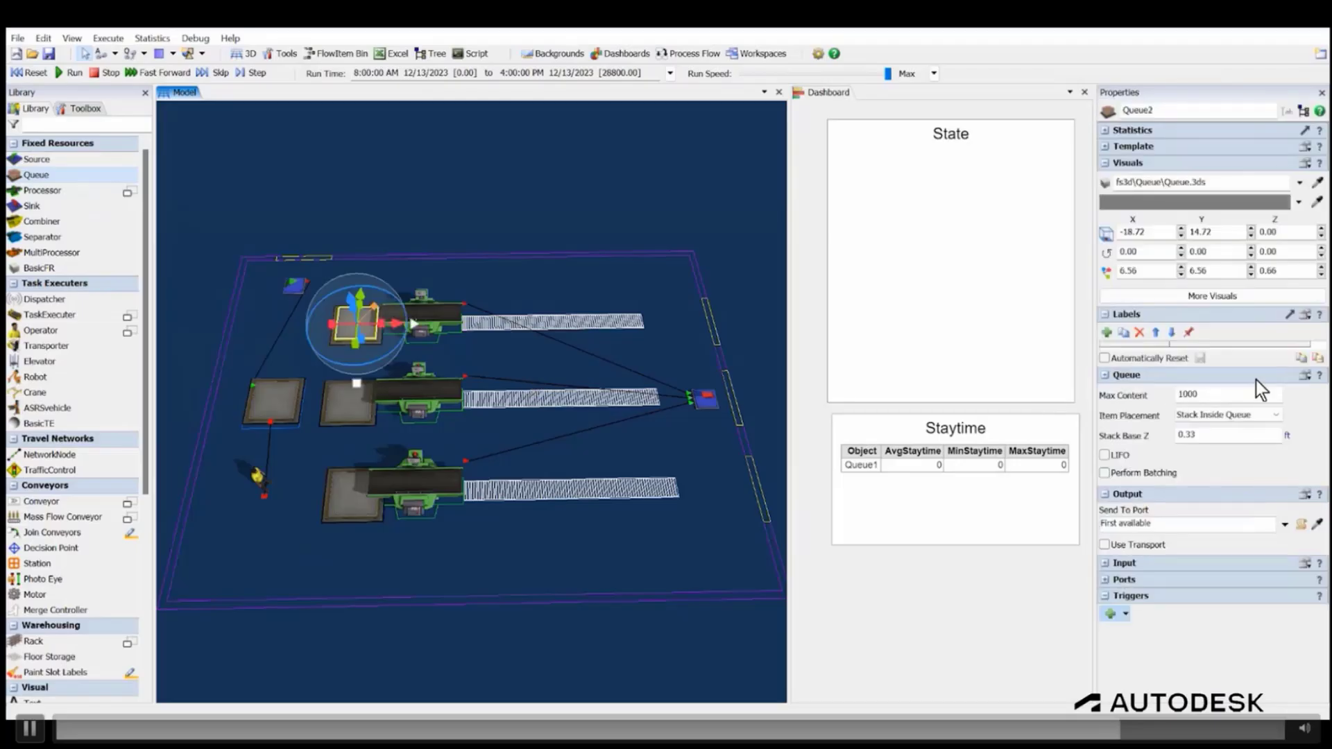
drag(1213, 393, 1134, 402)
text(1)
click(341, 417)
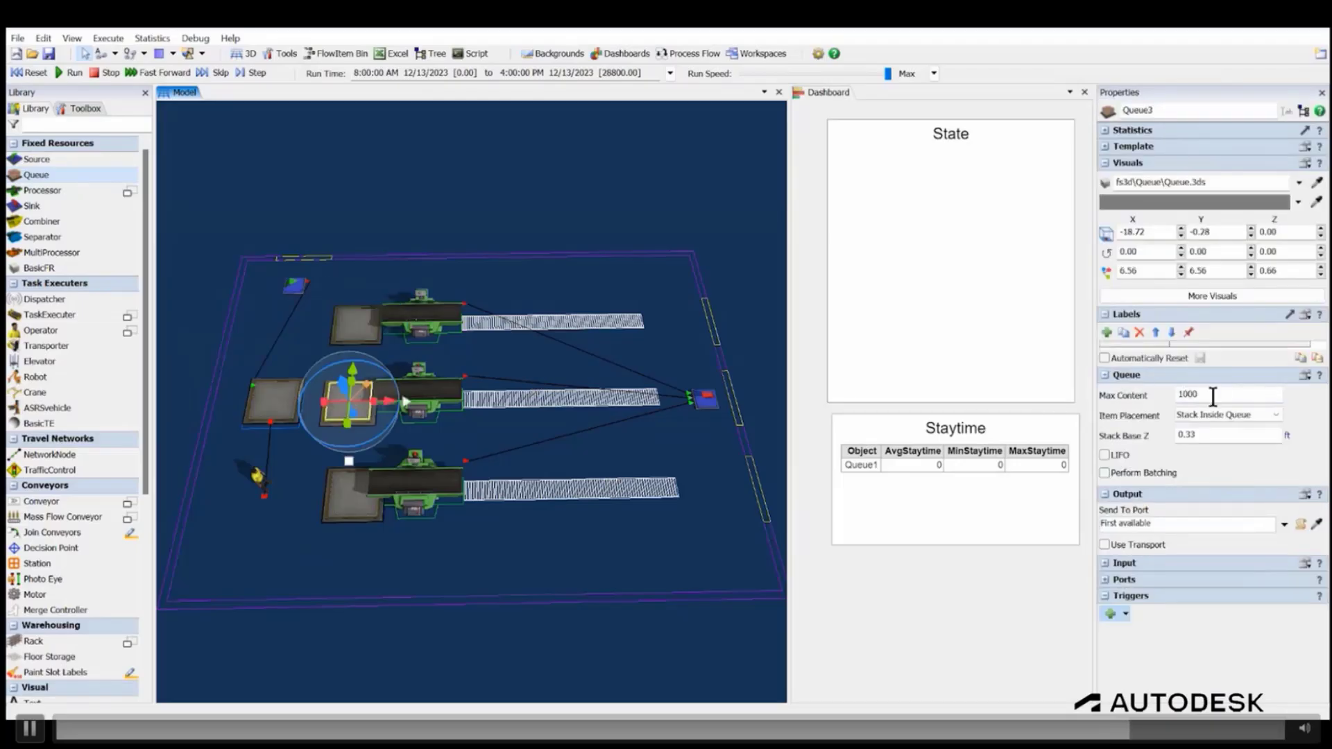
drag(1212, 394, 1133, 394)
text(1)
click(340, 501)
drag(1207, 395, 1136, 394)
text(1)
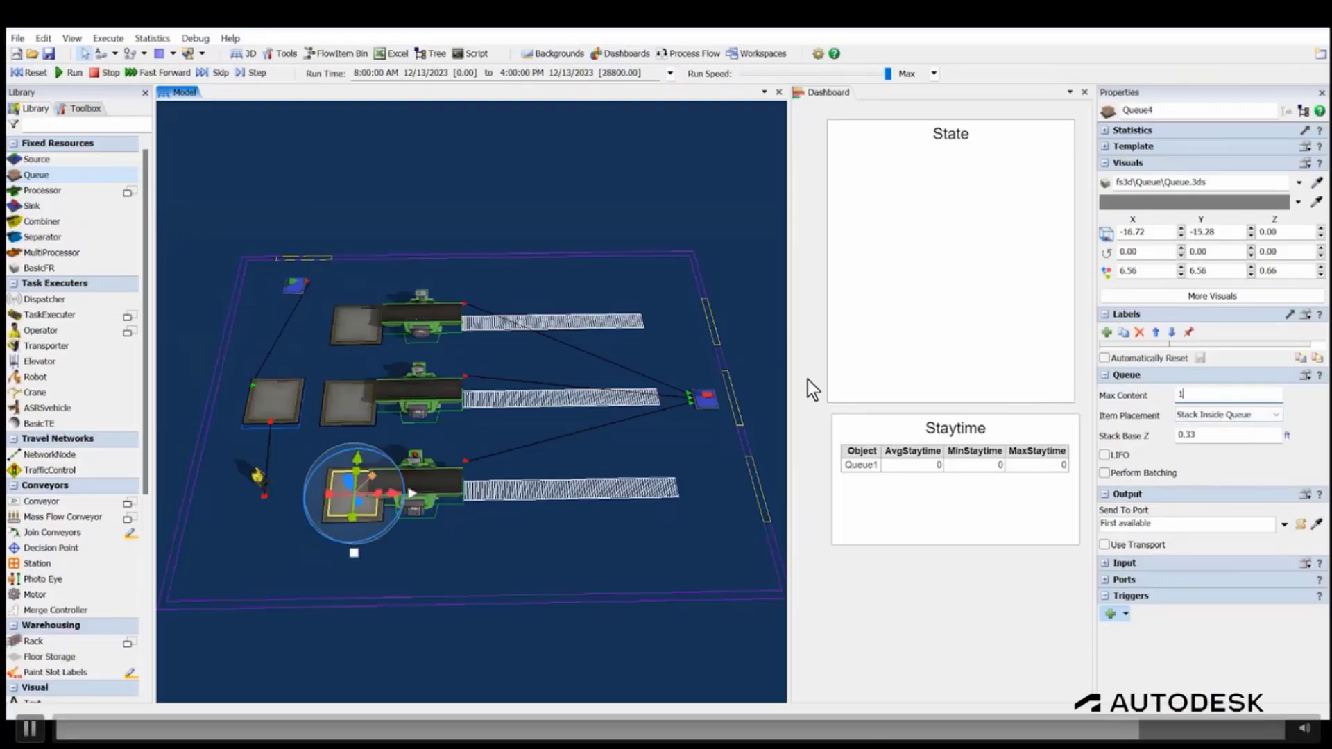
Connect the main queue to each of the three new queues, and each new queue to its adjacent processor.
text(a)
click(275, 359)
key(a)
click(282, 401)
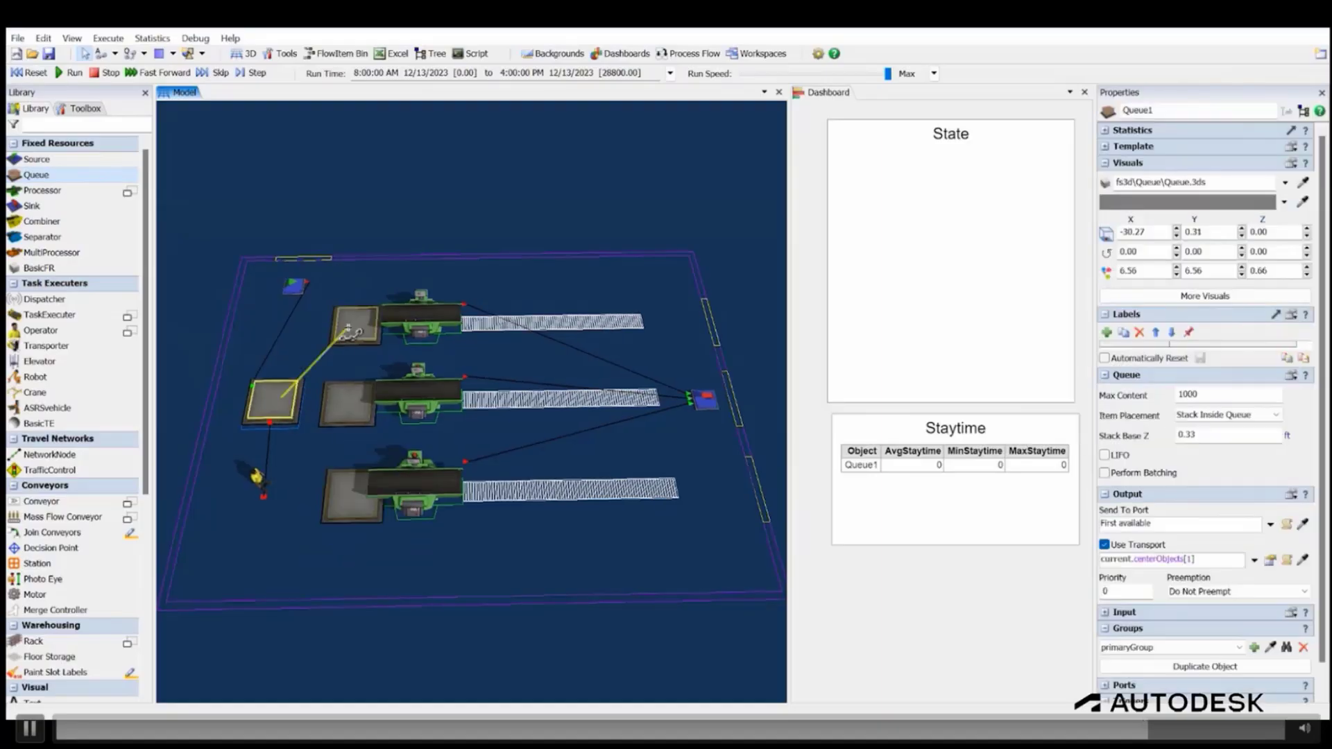
click(362, 321)
click(362, 322)
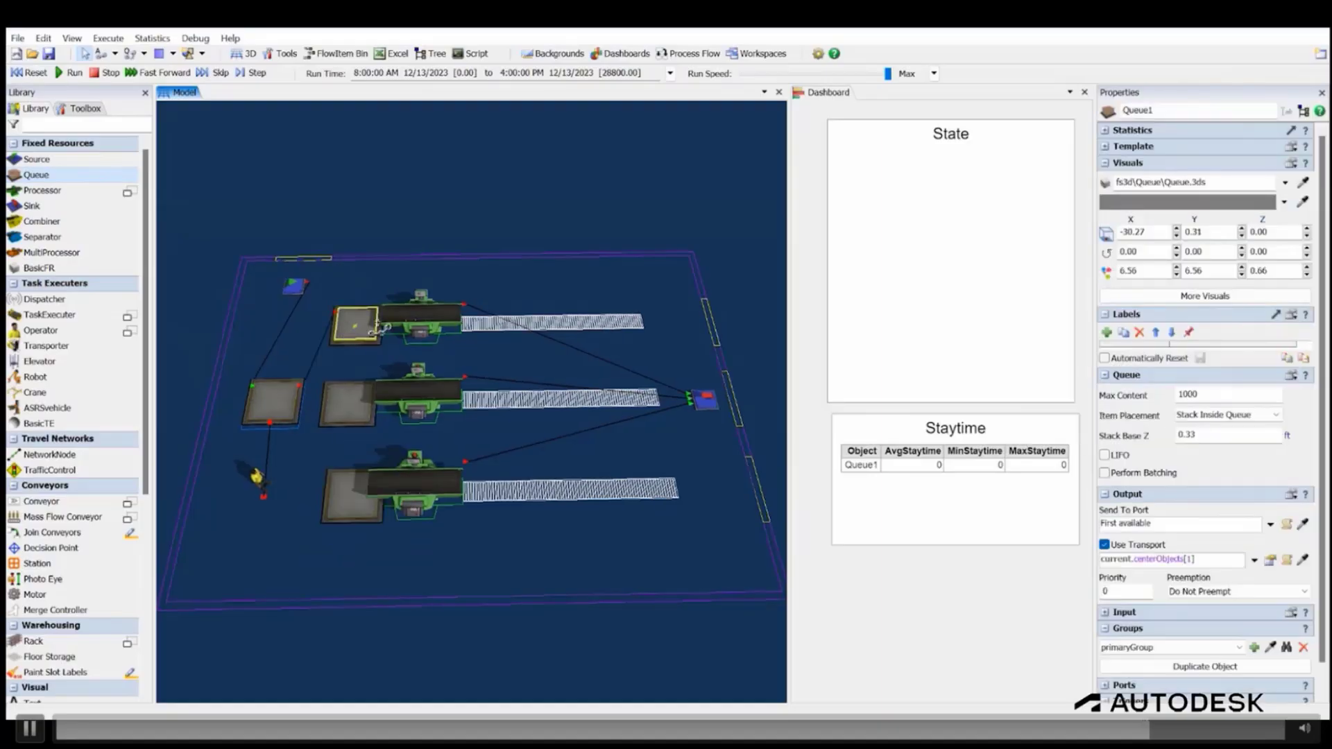
click(286, 407)
click(351, 404)
click(414, 392)
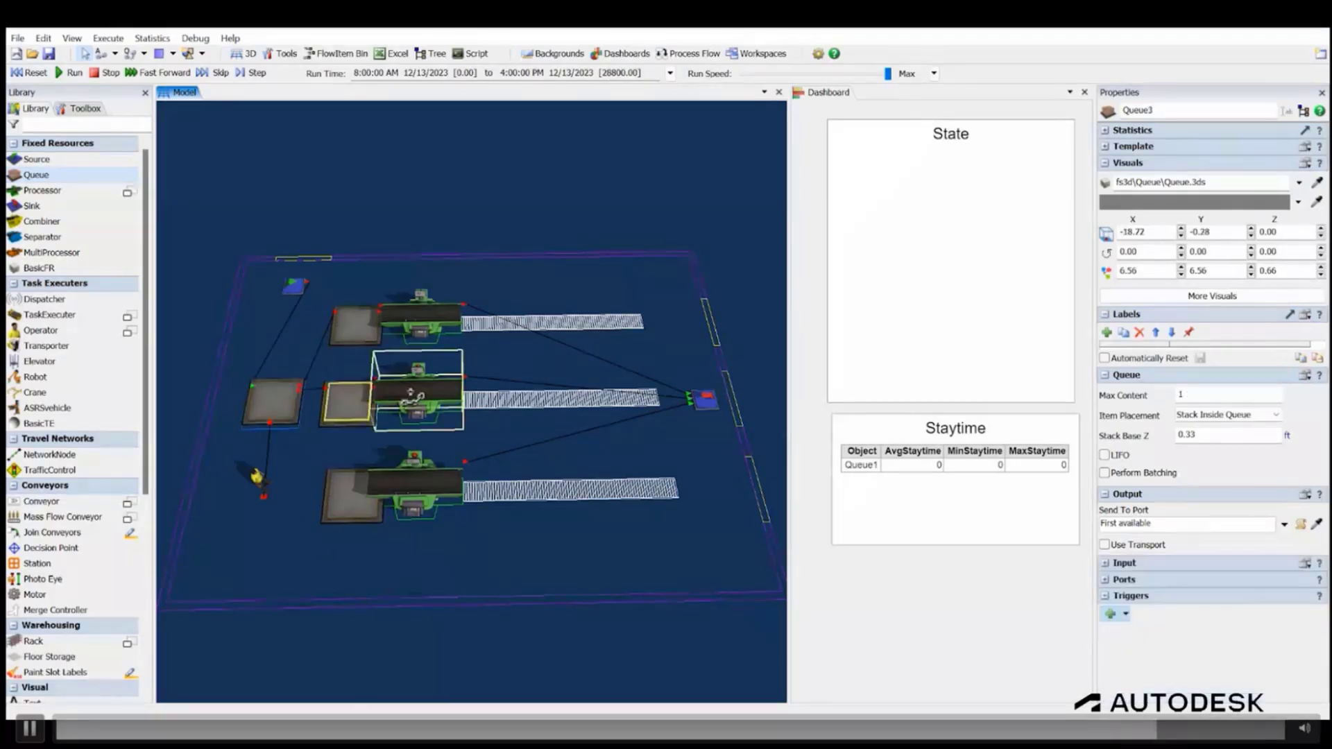
click(283, 401)
click(343, 489)
click(343, 489)
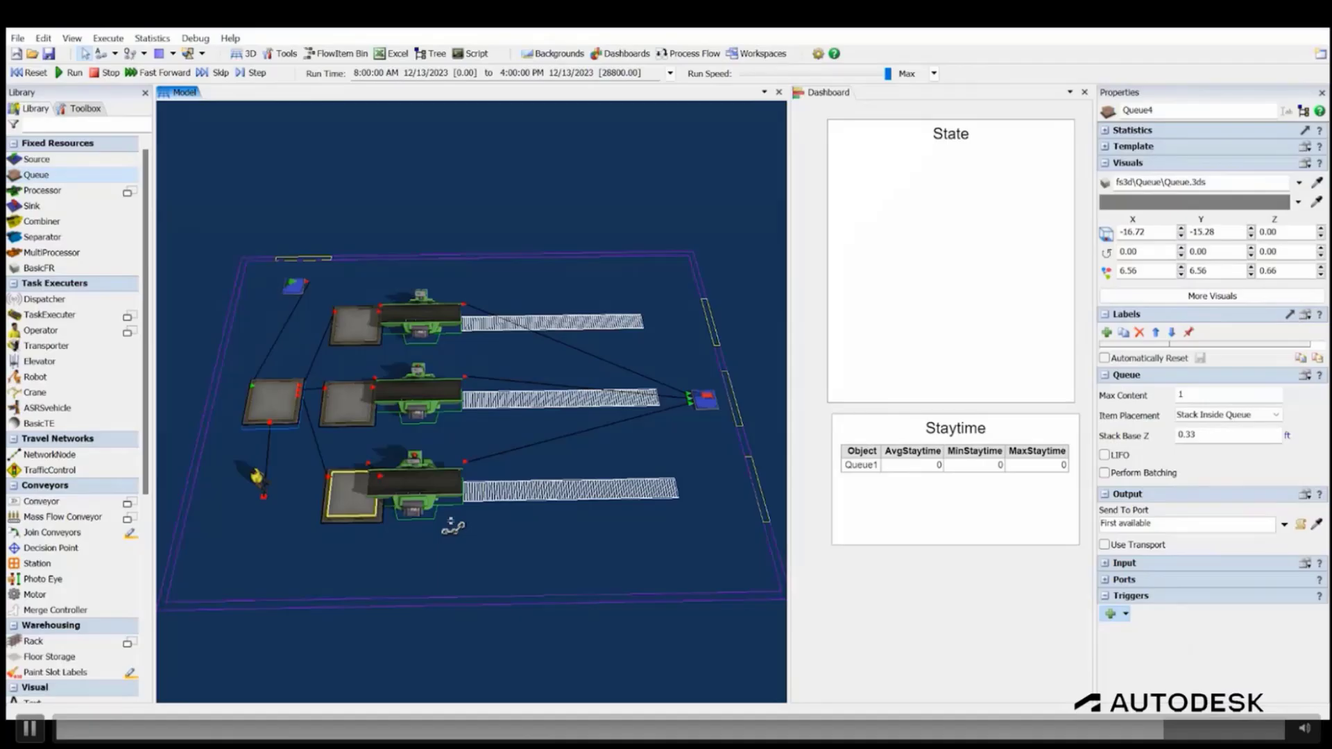
Reset the model and run the simulation with the added processor queues.
click(31, 73)
click(73, 74)
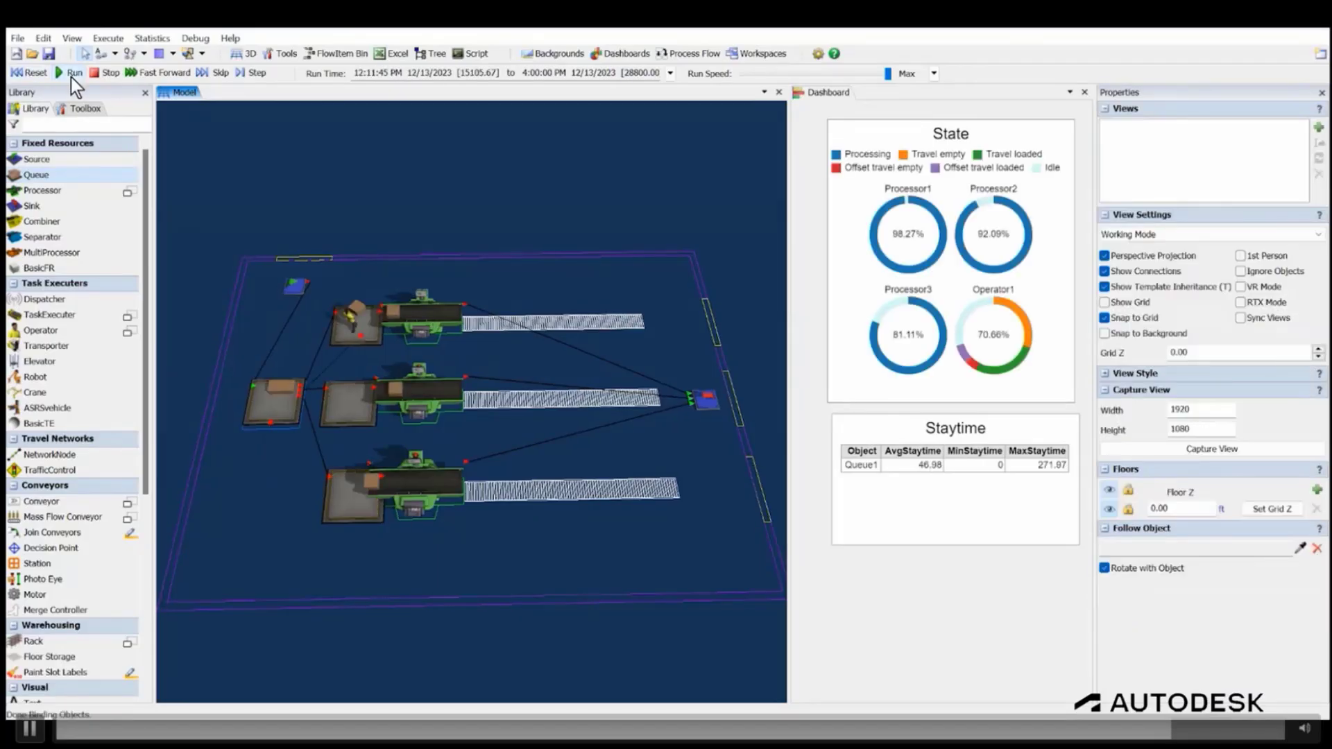